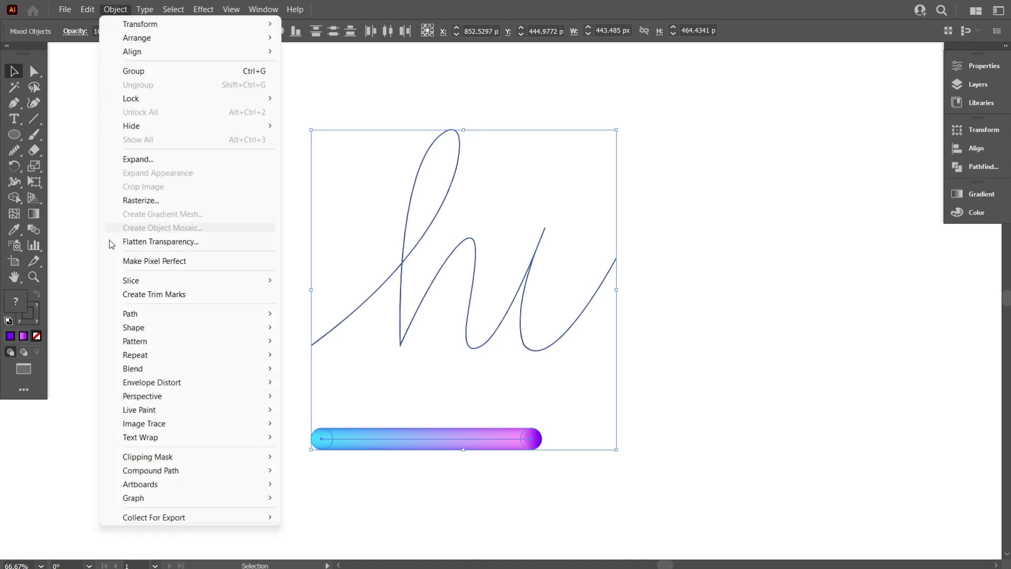
click(338, 437)
click(494, 432)
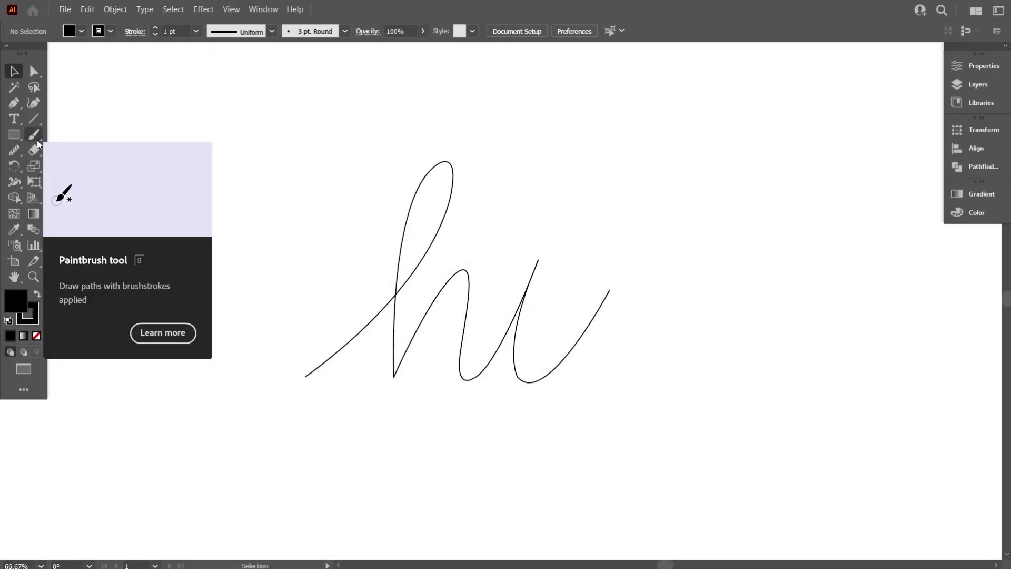
click(207, 146)
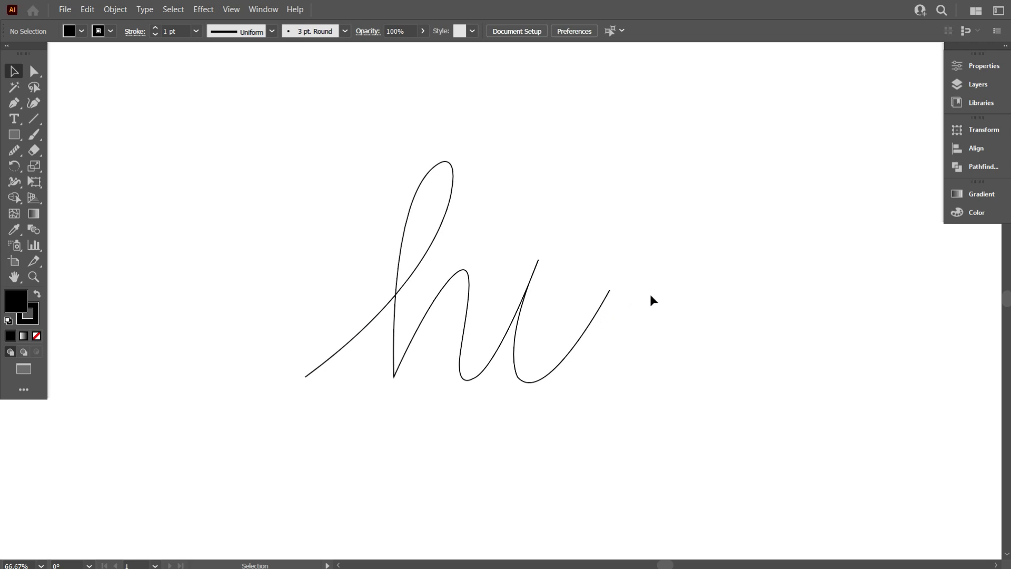
click(661, 285)
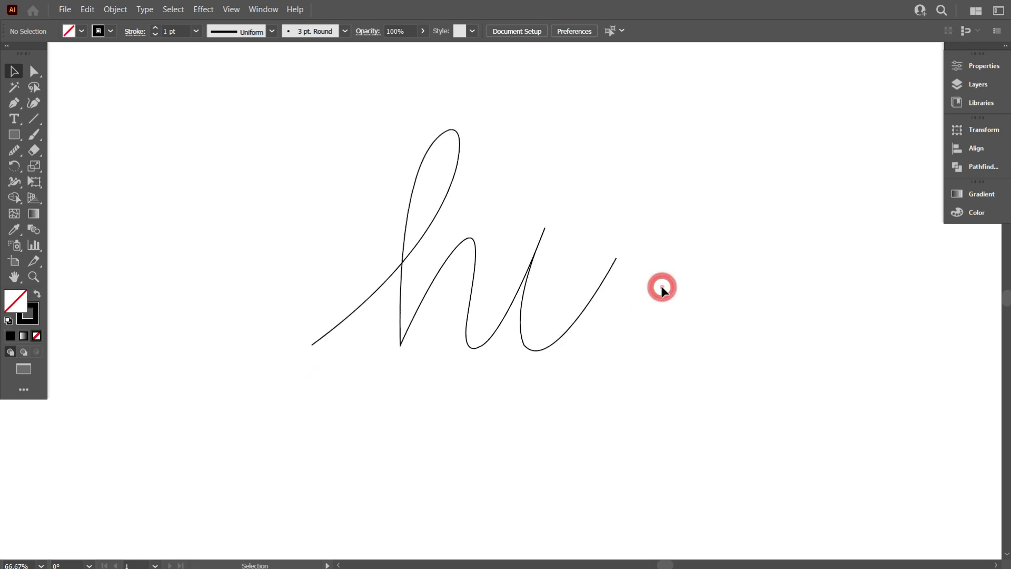
- Draw a small circle with the Ellipse tool below the start of the lettering and swap its fill and stroke to make it solid black
click(16, 138)
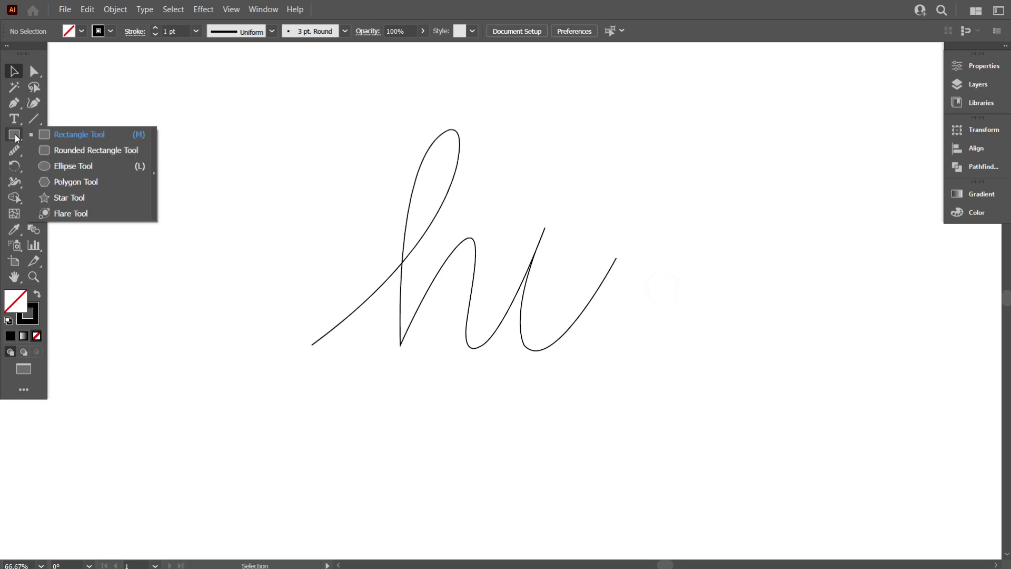
click(69, 166)
drag(231, 420, 268, 431)
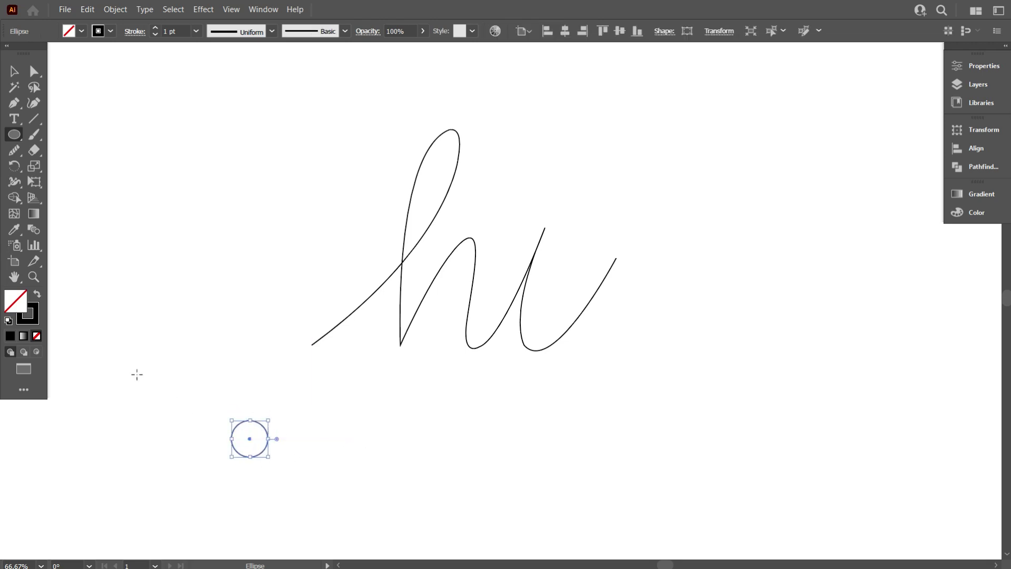
click(36, 293)
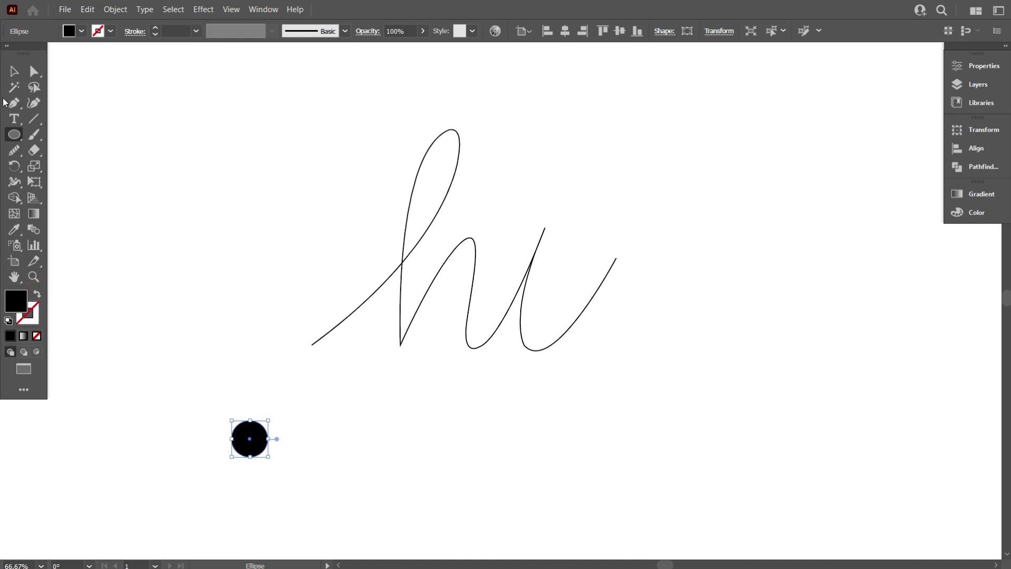
click(14, 71)
click(280, 182)
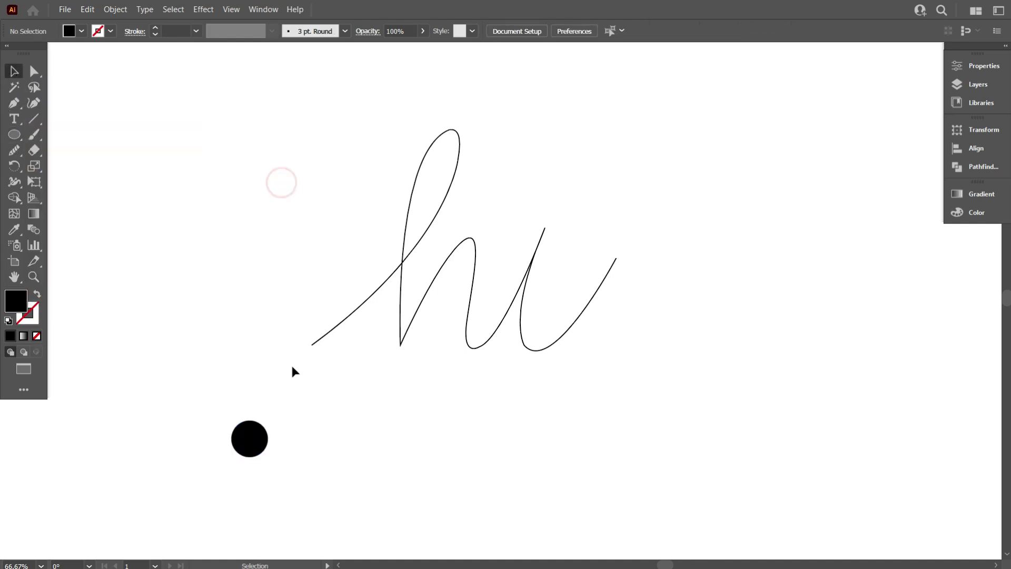
- Apply the default white-to-black linear gradient as the small circle's fill
click(260, 439)
click(260, 439)
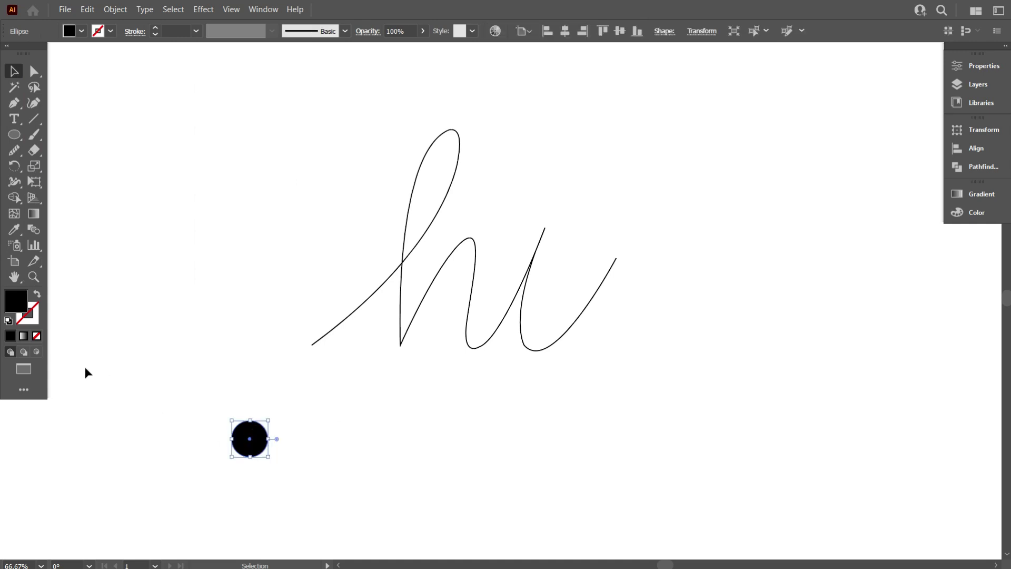
click(24, 335)
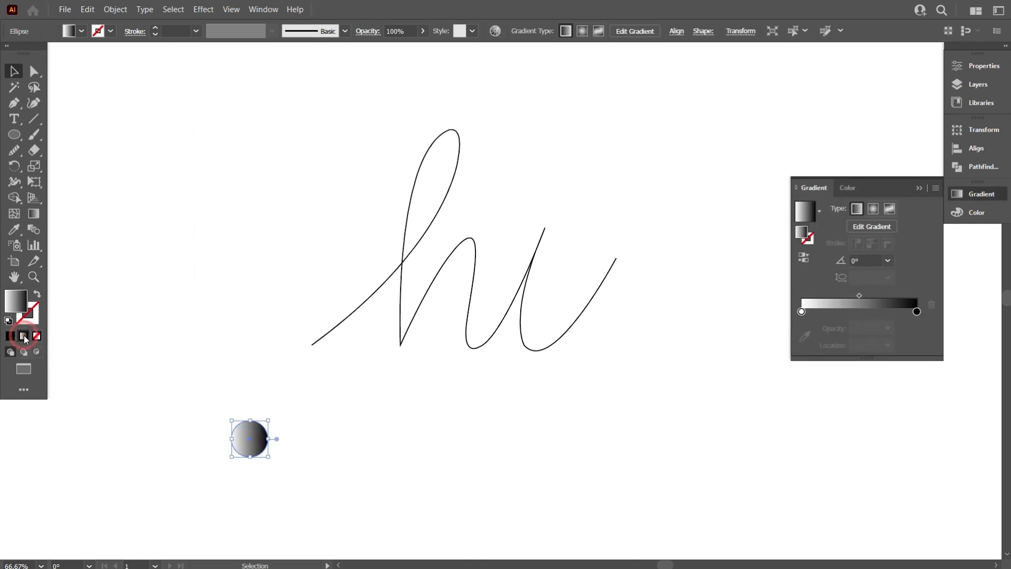
click(323, 406)
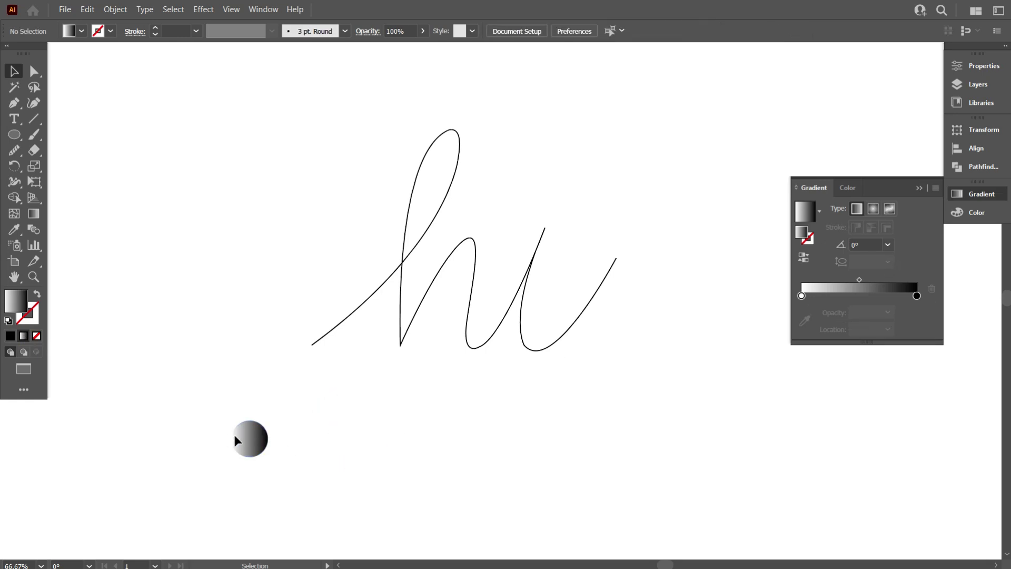
- Duplicate the gradient circle to the right, level with the original and below the end of the lettering
click(257, 442)
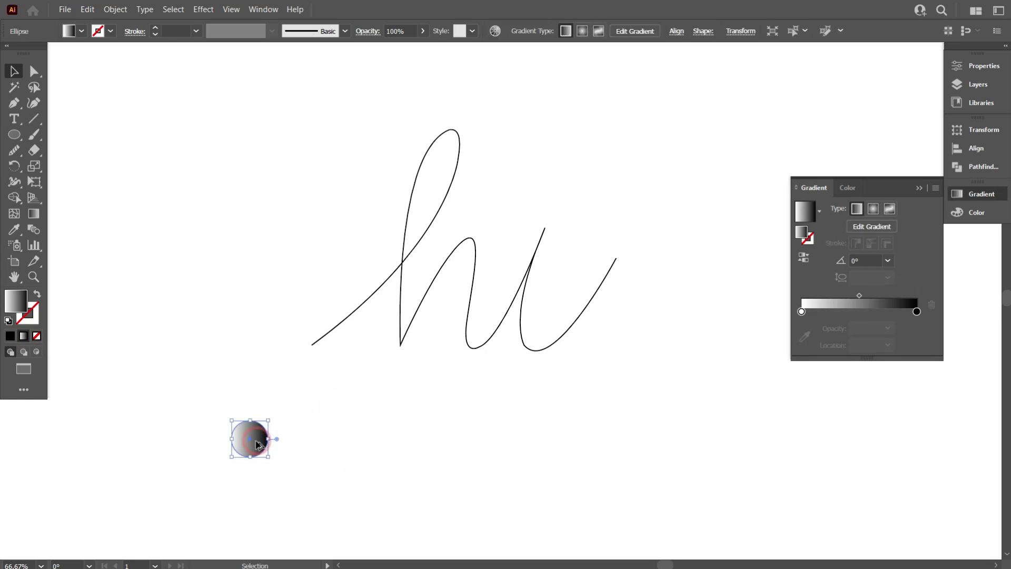
drag(262, 445, 174, 405)
click(493, 453)
scroll(493, 453, down, 1)
scroll(488, 187, up, 1)
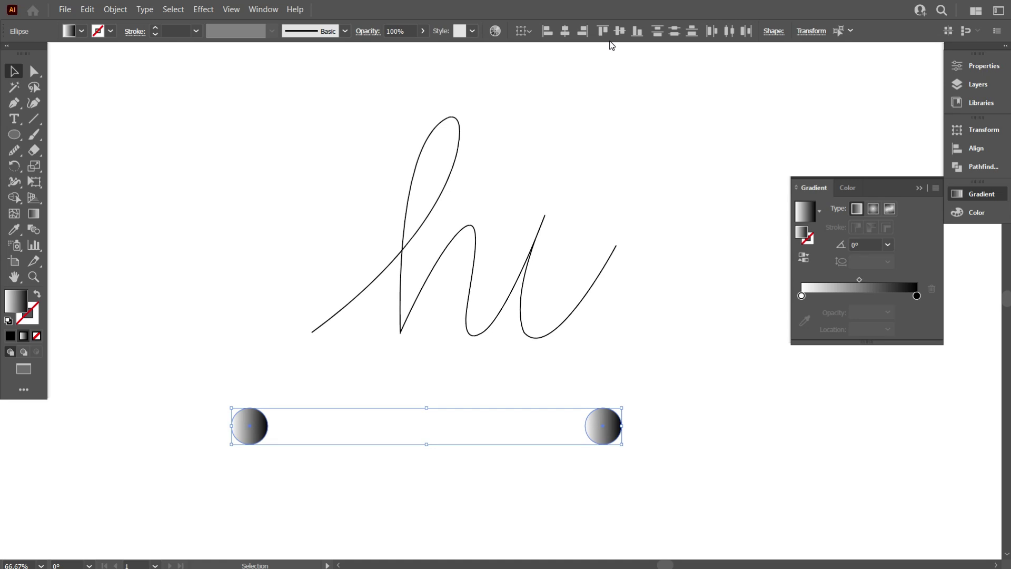
click(636, 196)
scroll(623, 267, down, 1)
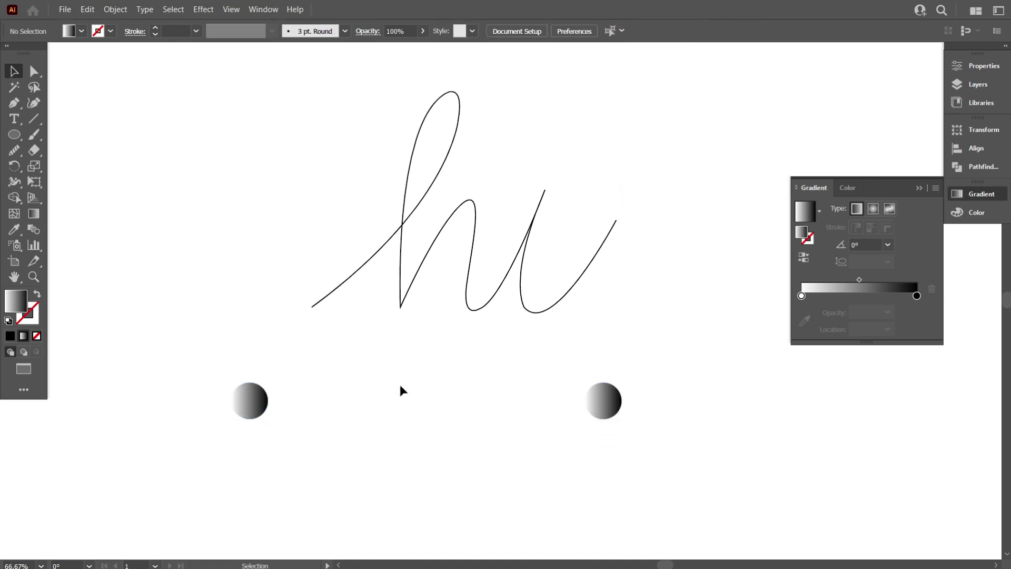
- Set the starting gradient stop of the left circle to hex color 3CD9FF
click(255, 401)
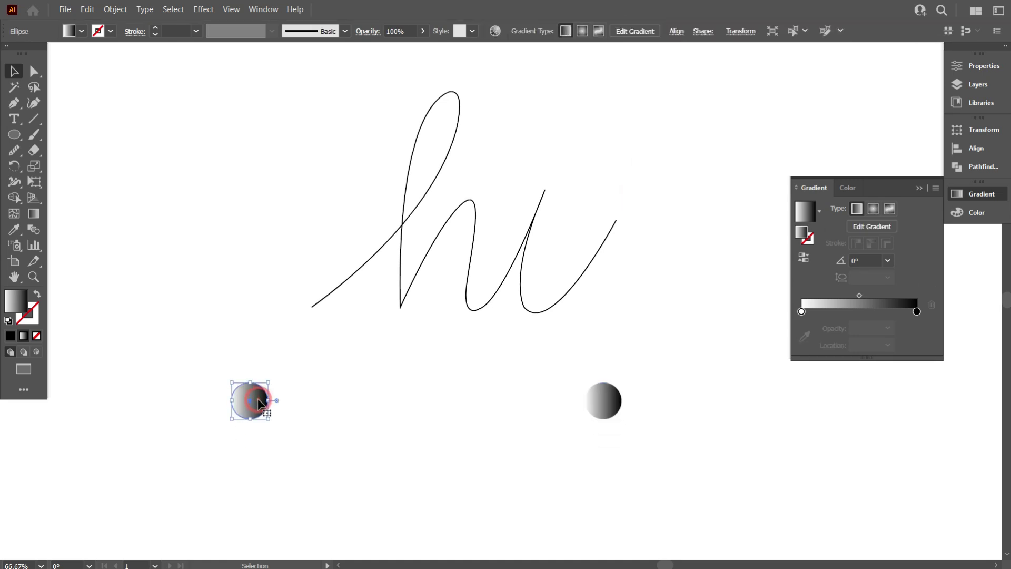
click(800, 311)
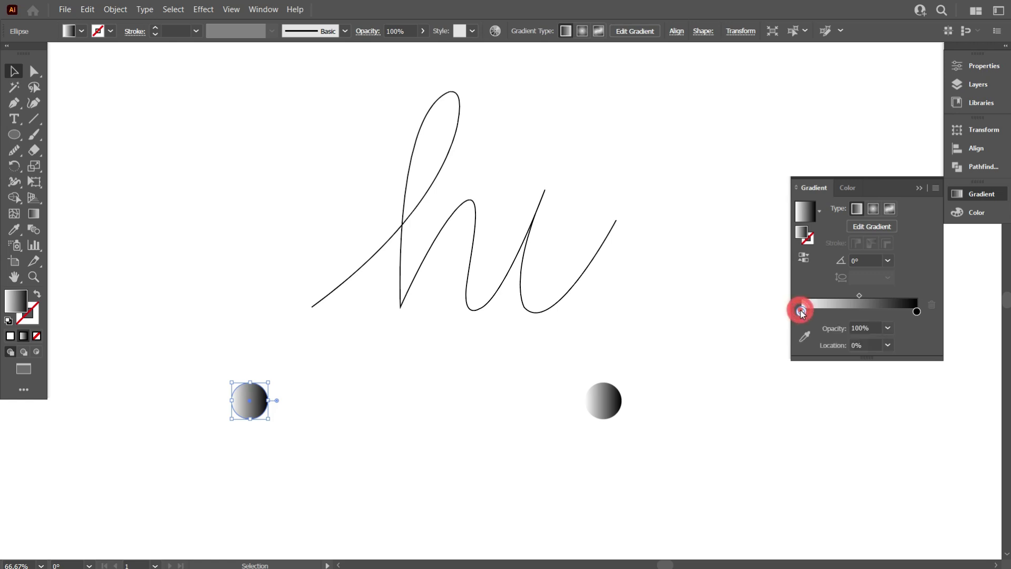
click(845, 188)
drag(921, 277, 879, 277)
key(BackSpace)
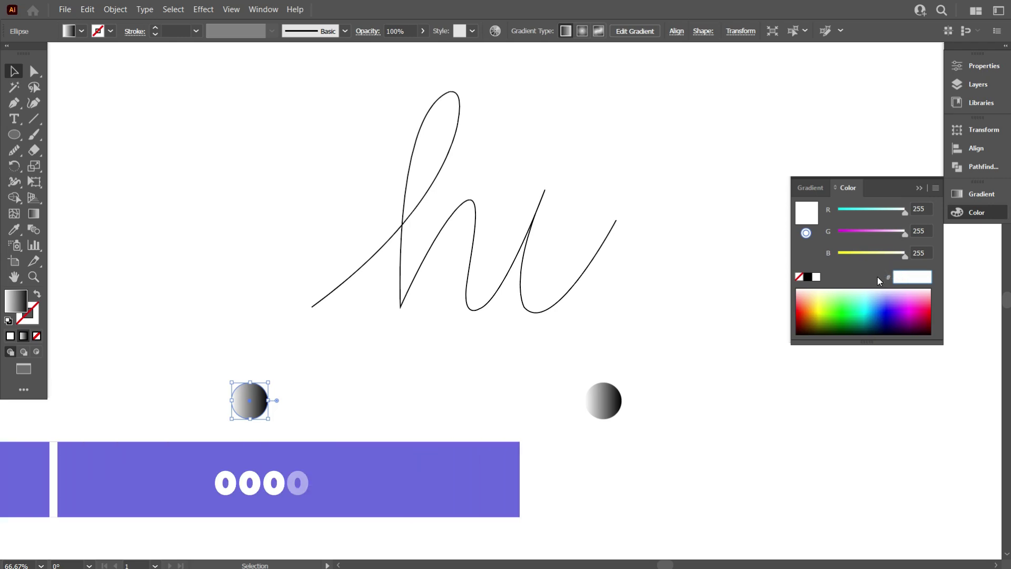
text(3)
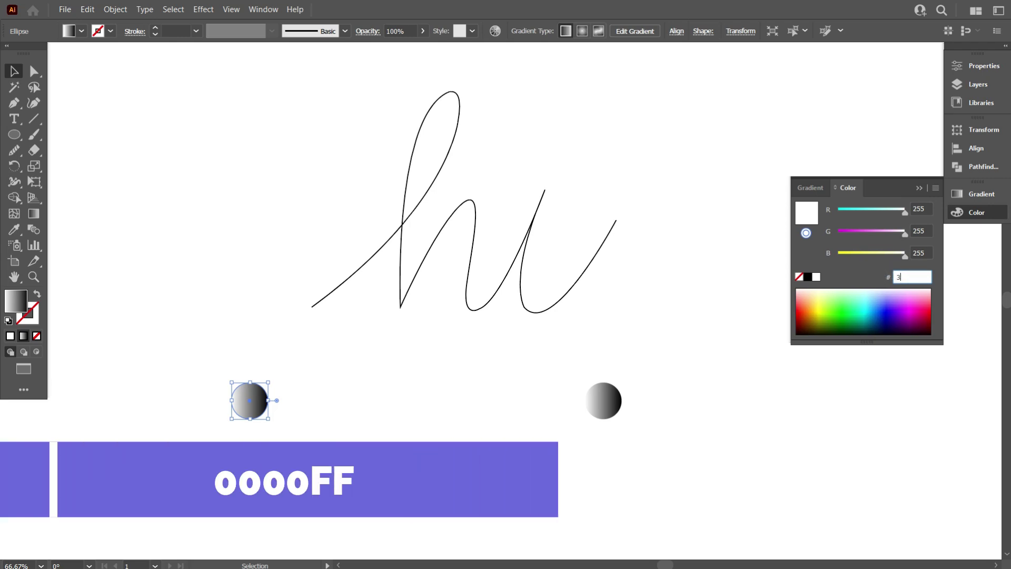
text(CD9FF)
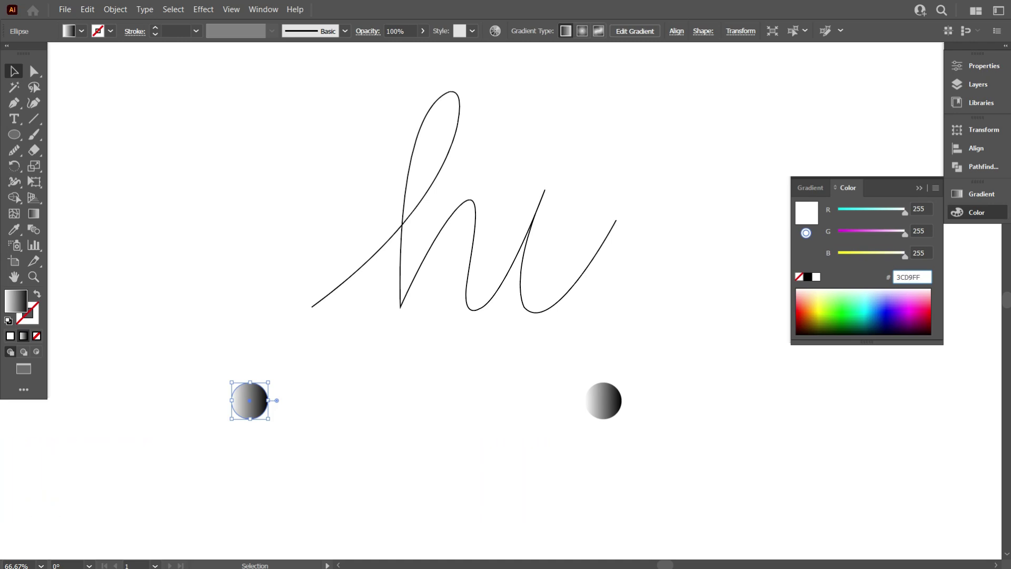
key(Return)
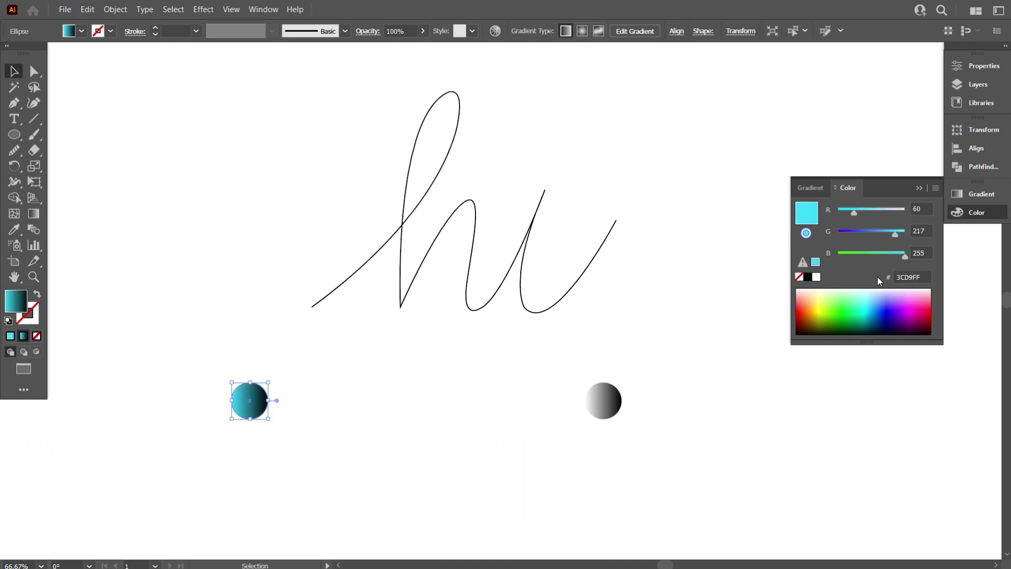
- Set the ending gradient stop of the left circle to hex color 0000FF and deselect the circle
click(819, 187)
click(916, 310)
click(848, 189)
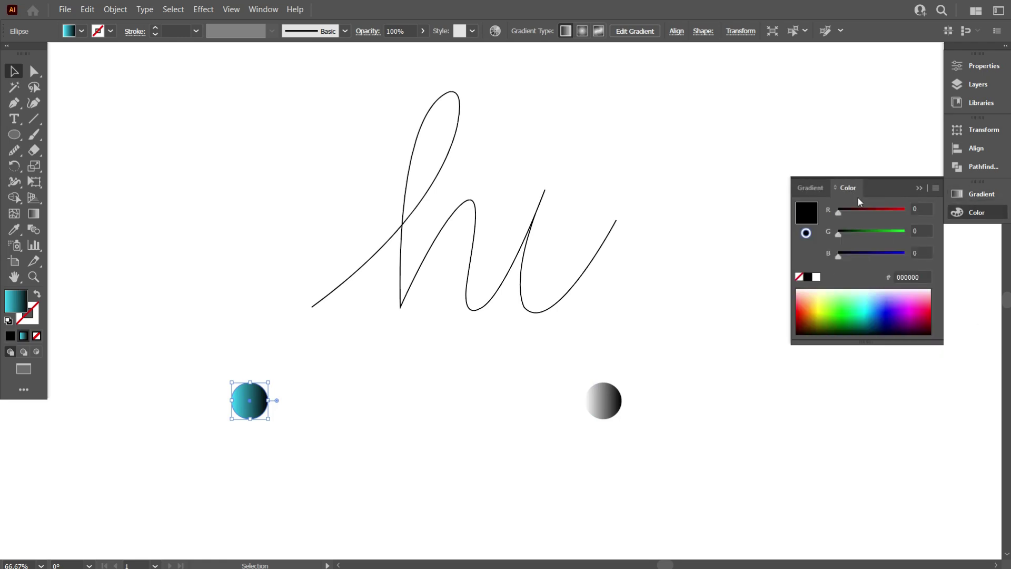
click(921, 275)
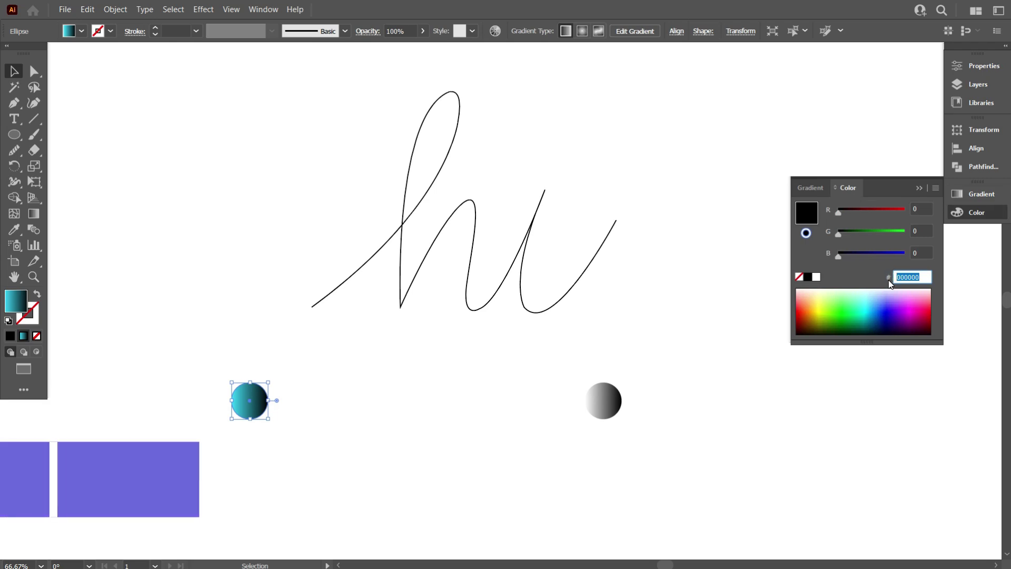
key(BackSpace)
text(0000FF)
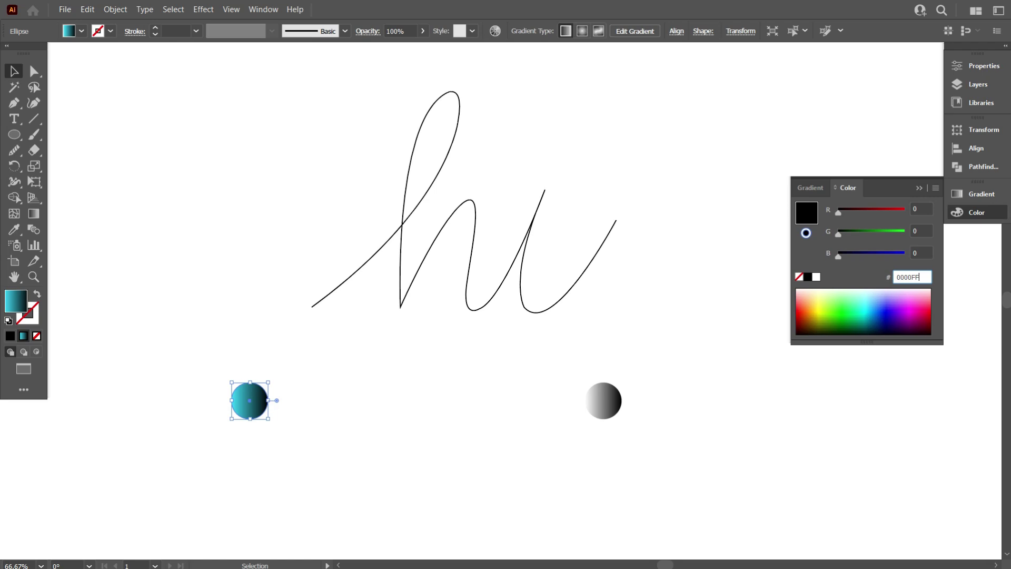
click(727, 347)
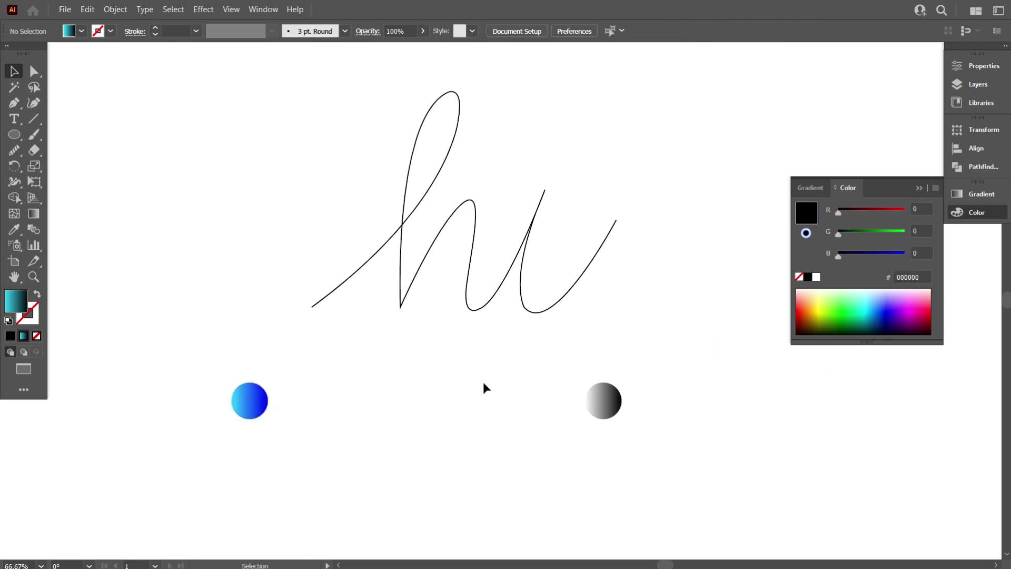
- Set the starting gradient stop of the right circle to hex color FF9BFF
click(609, 412)
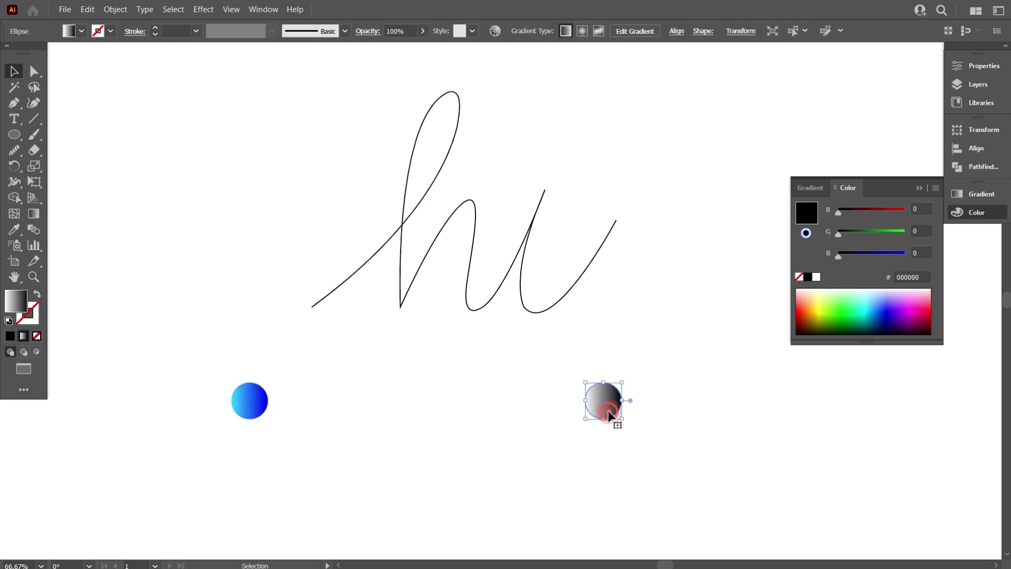
click(818, 188)
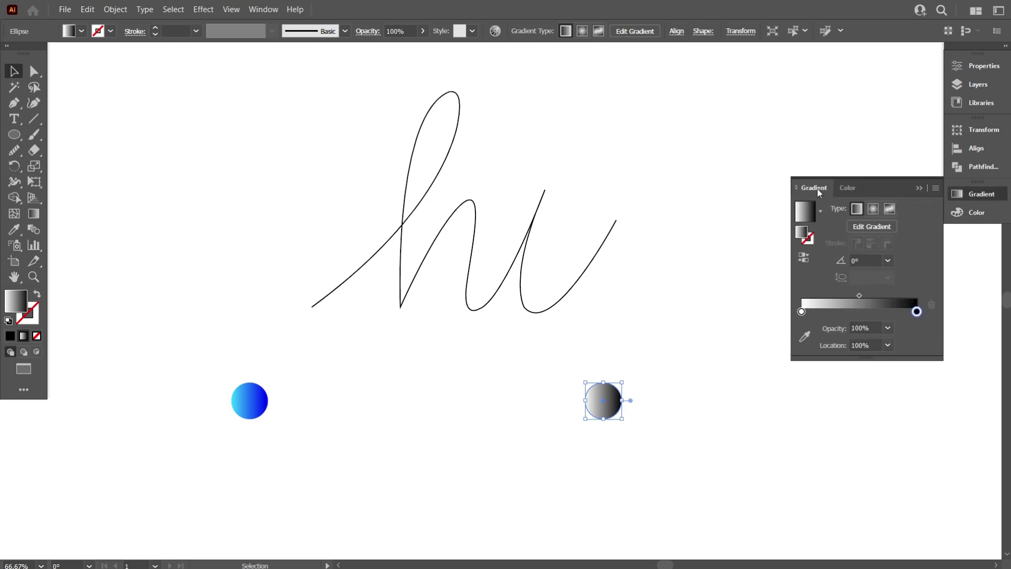
click(802, 311)
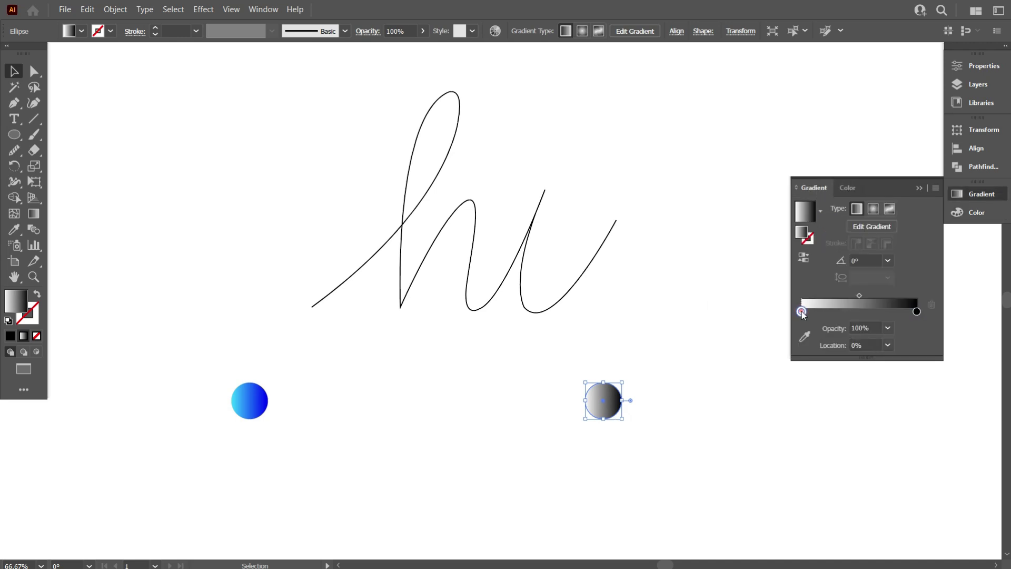
click(847, 189)
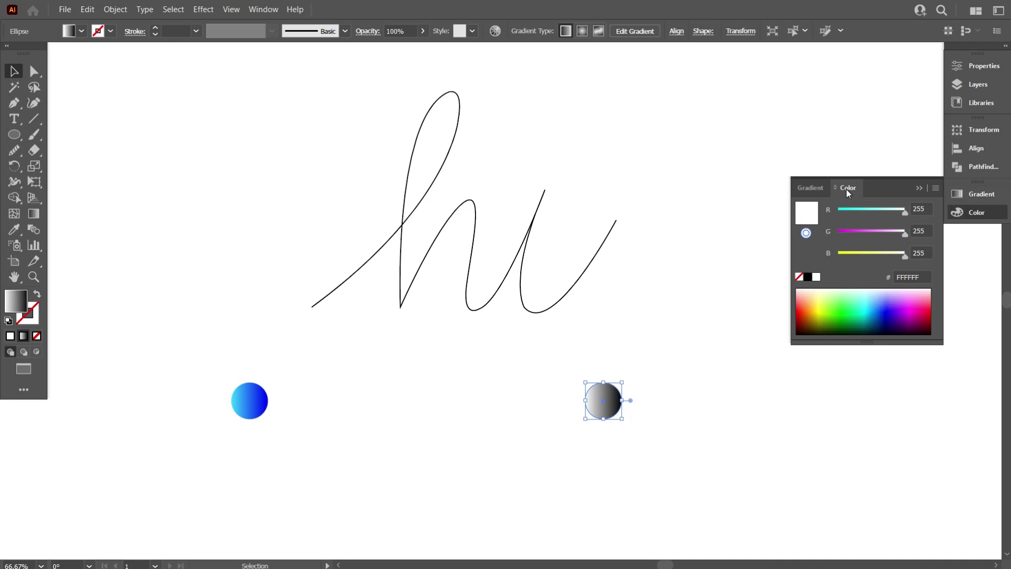
click(916, 277)
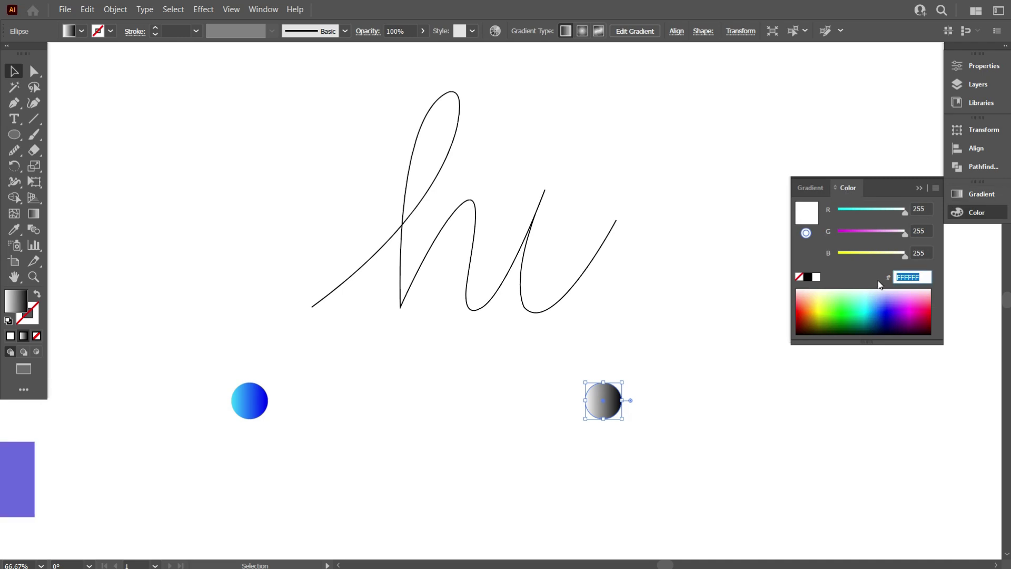
key(BackSpace)
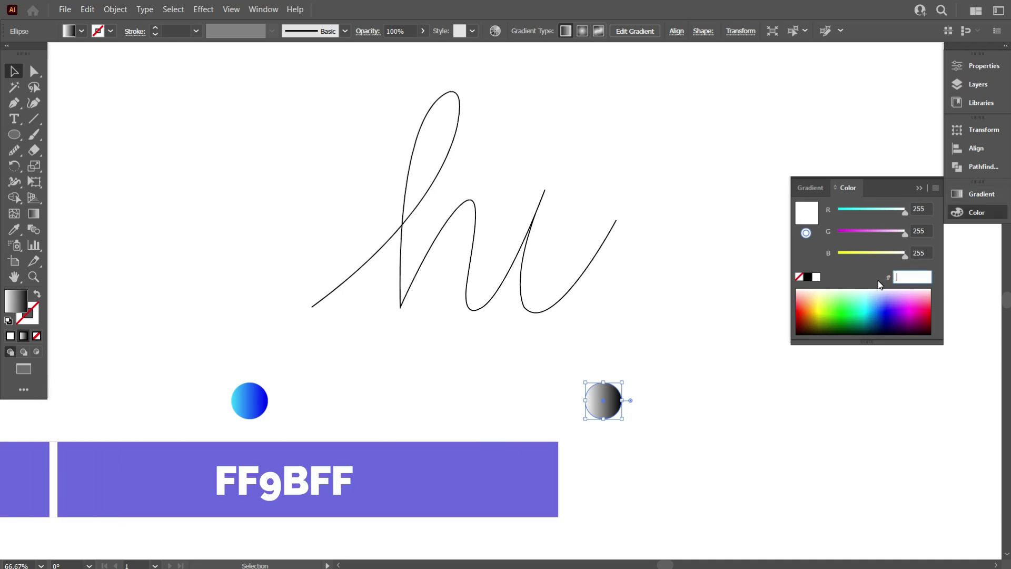
text(DD9)
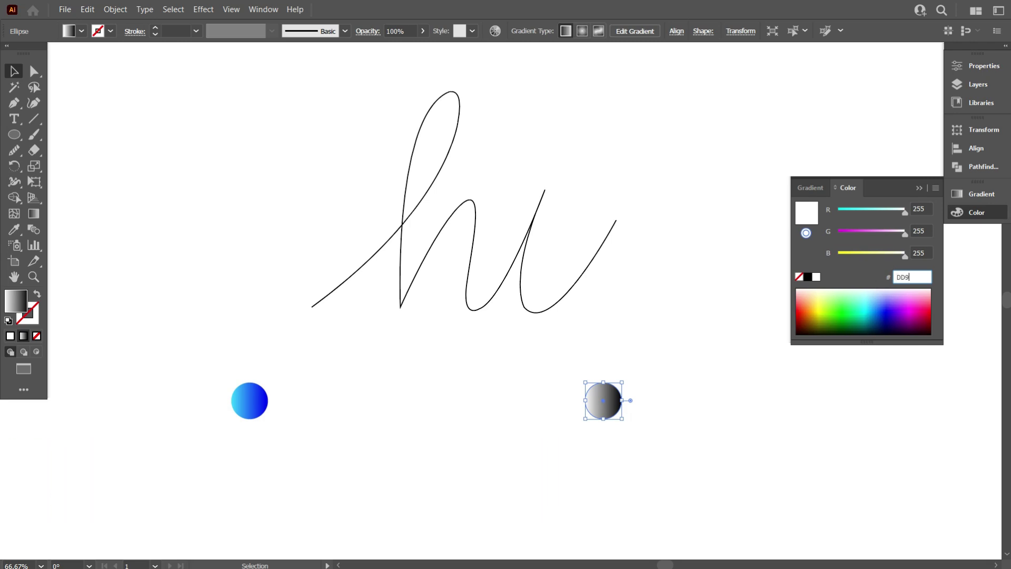
key(BackSpace)
key(BackSpace)
key(Return)
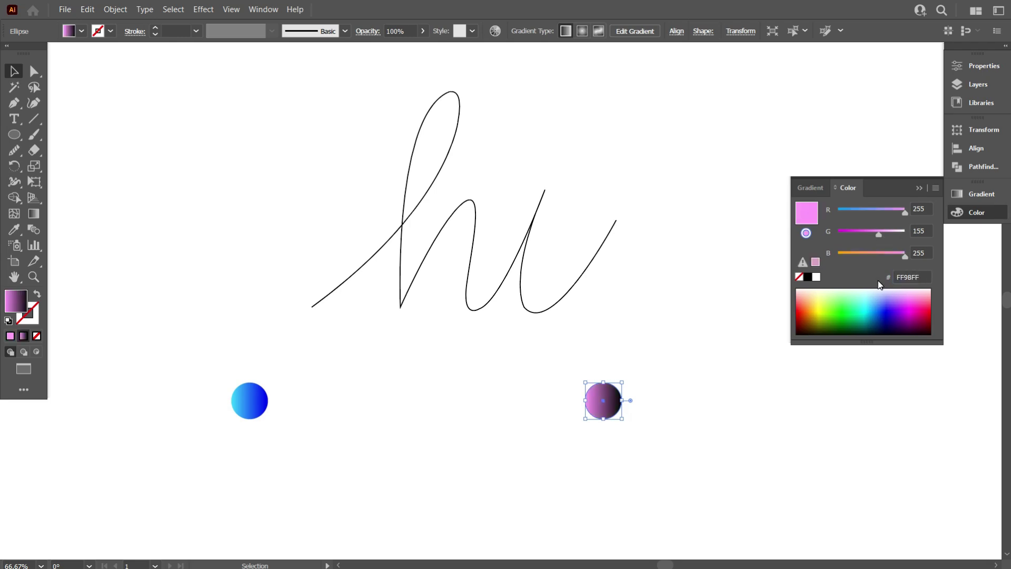
- Set the ending gradient stop of the right circle to hex color 7900FF and deselect the circle
click(810, 188)
click(916, 311)
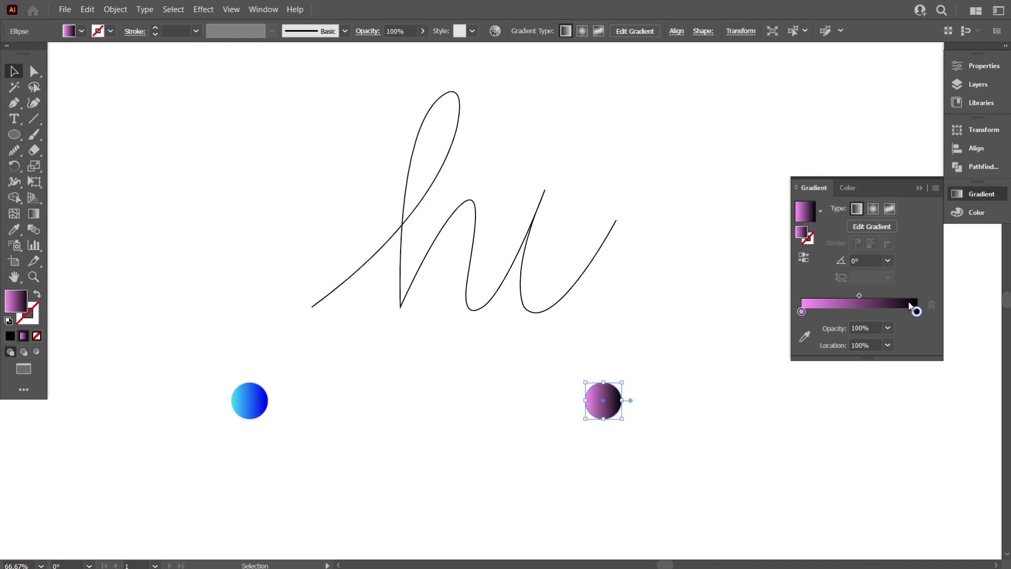
click(845, 187)
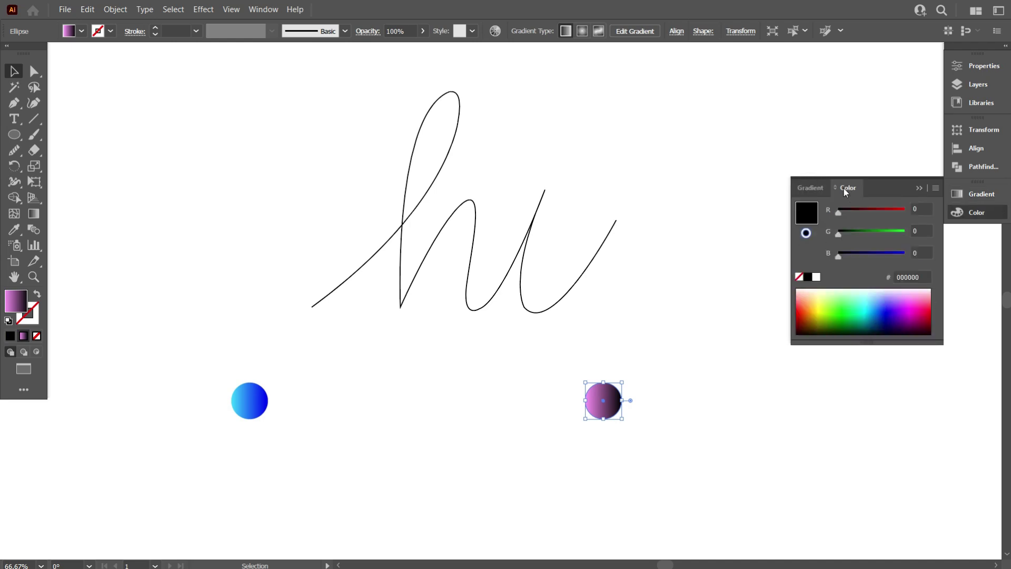
click(914, 277)
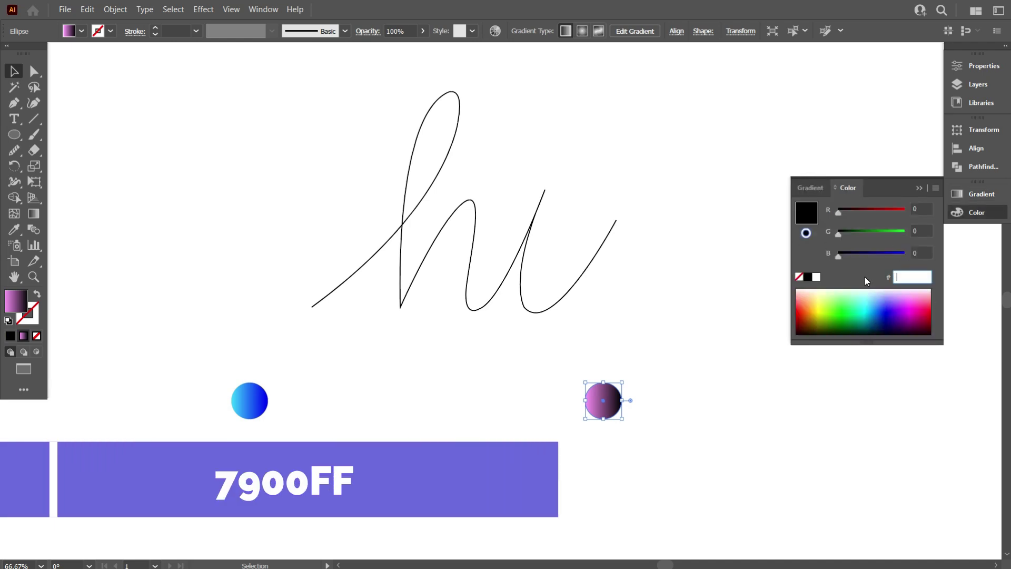
text(7900FF)
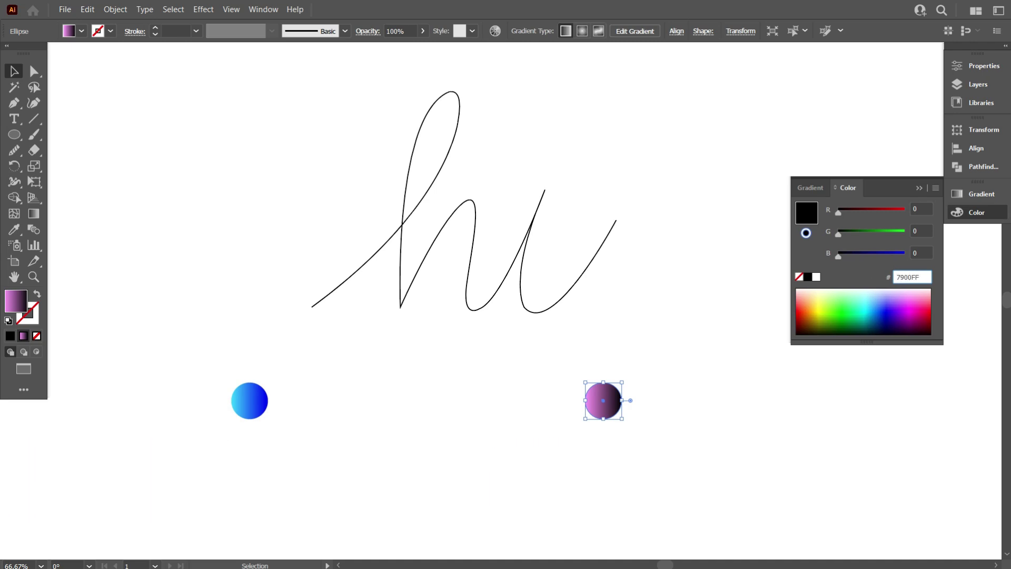
key(Return)
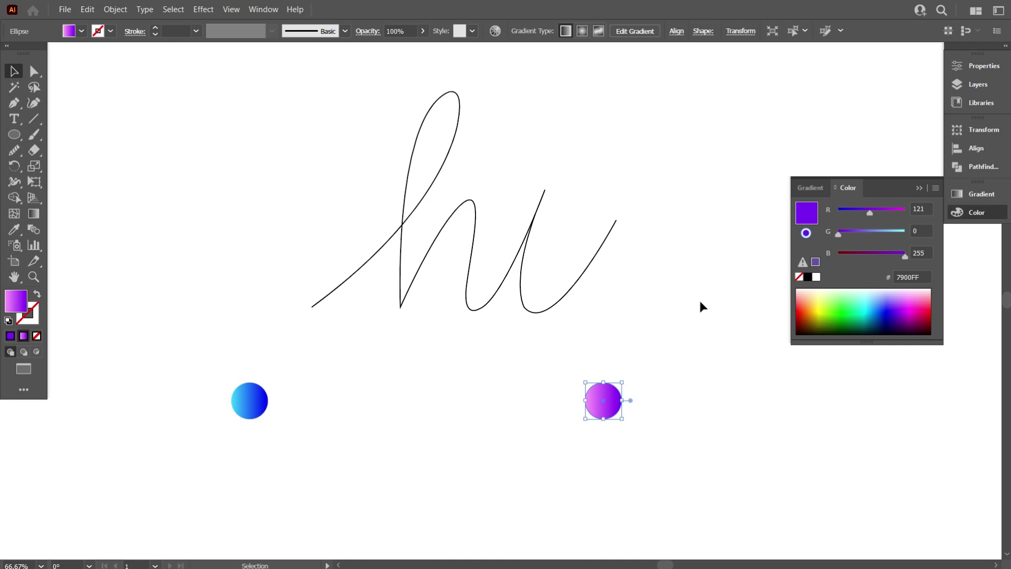
click(919, 187)
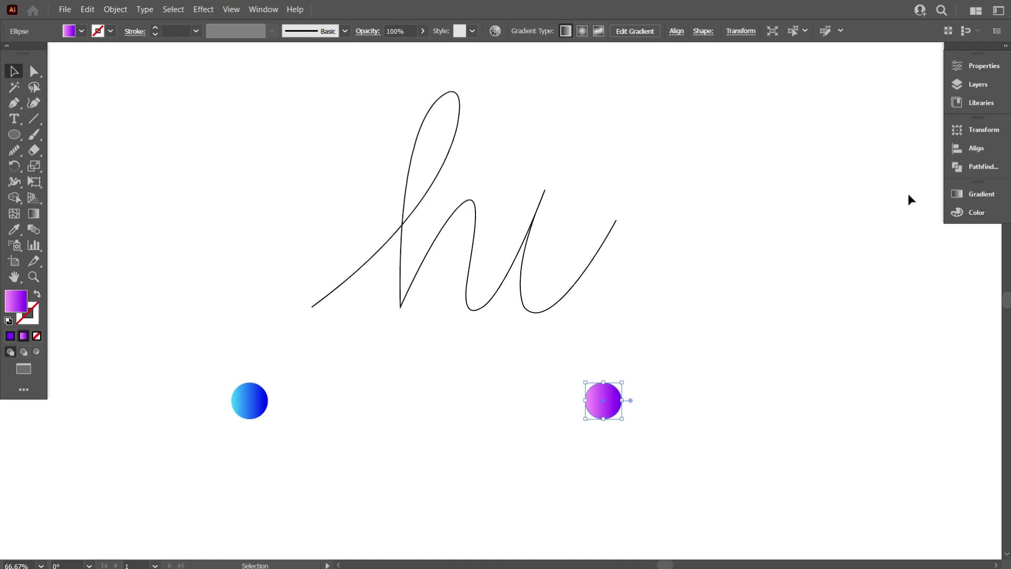
click(701, 283)
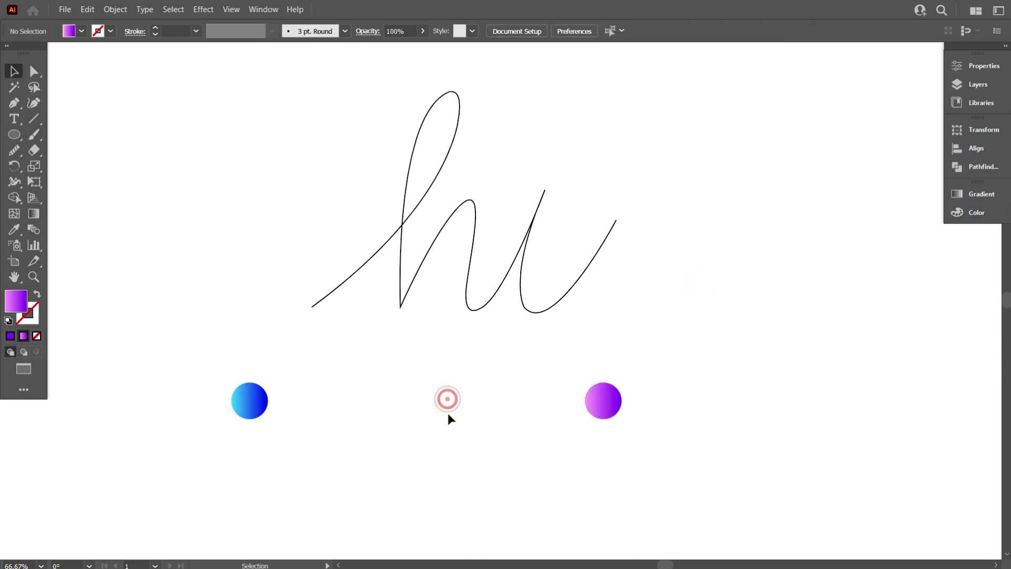
- Select both gradient circles and blend them from the blue circle to the purple one with the Blend tool
drag(823, 448, 154, 384)
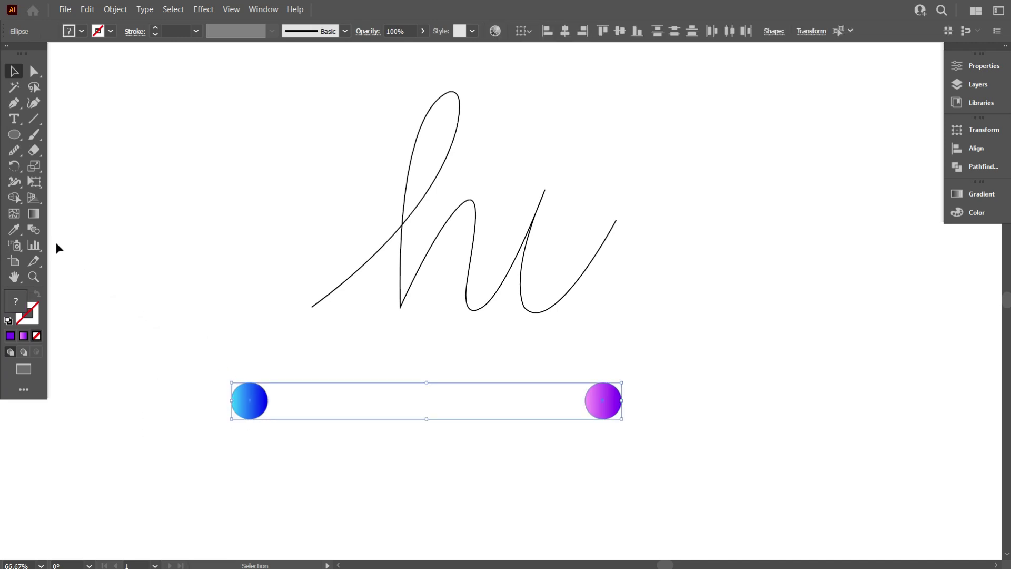
click(35, 230)
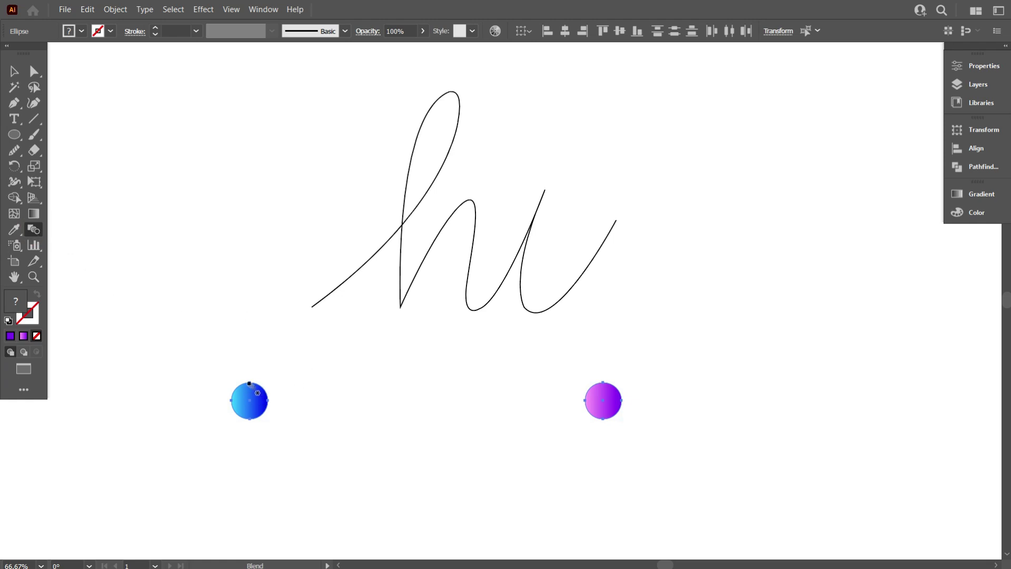
click(252, 393)
click(605, 384)
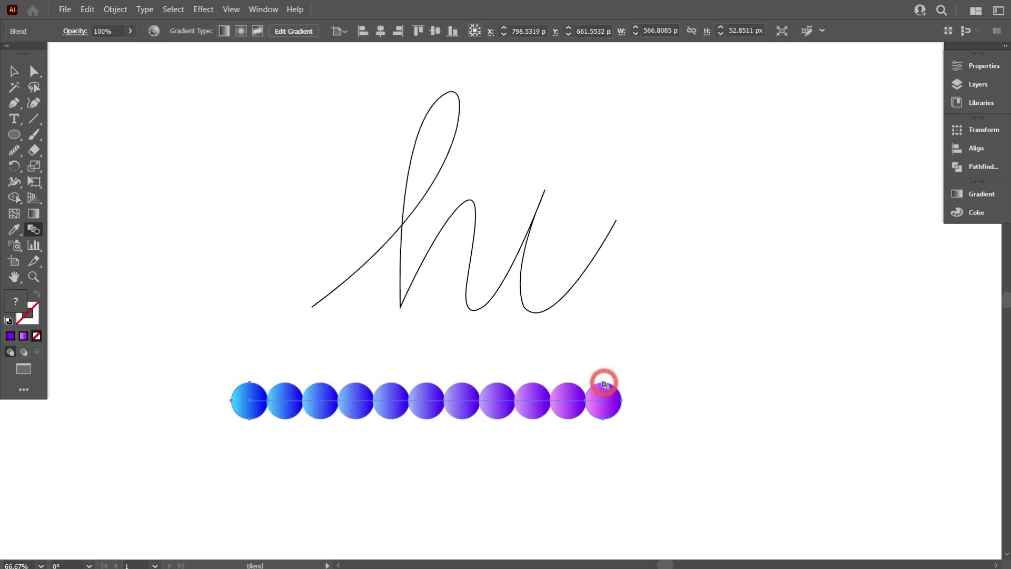
scroll(421, 400, down, 1)
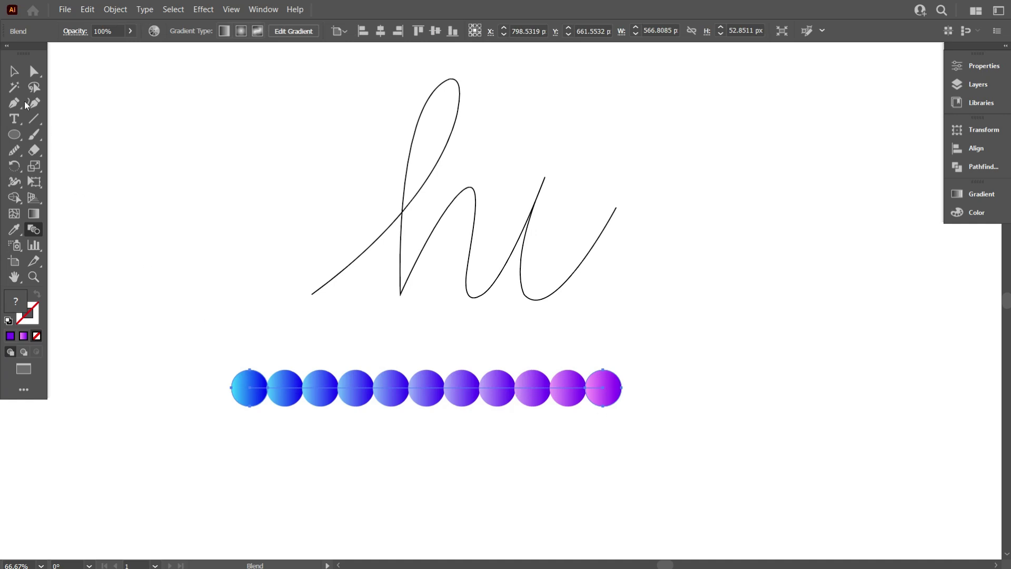
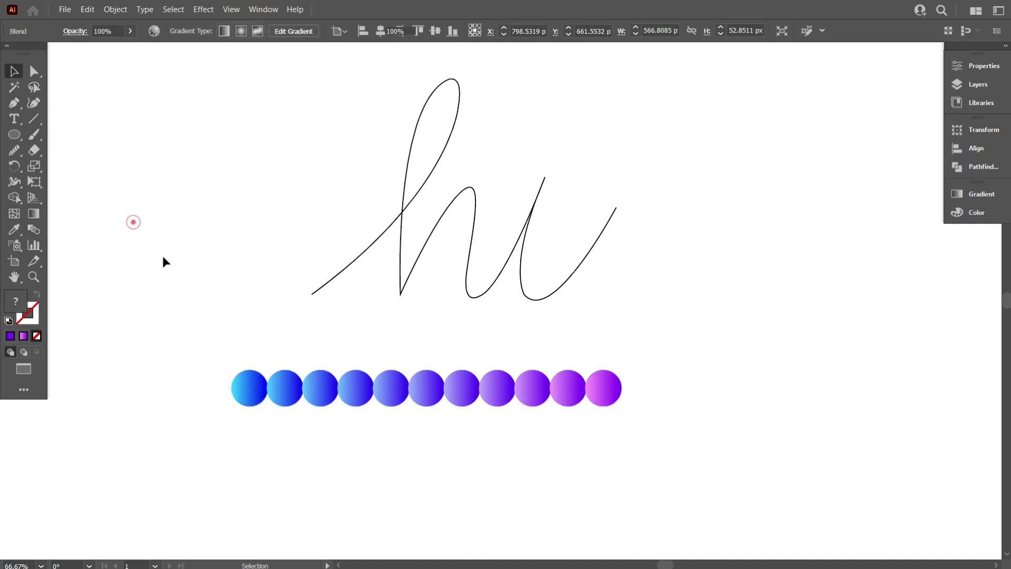
- Set the blend's spacing to a specified distance of 0.1 px and deselect it
scroll(656, 426, up, 1)
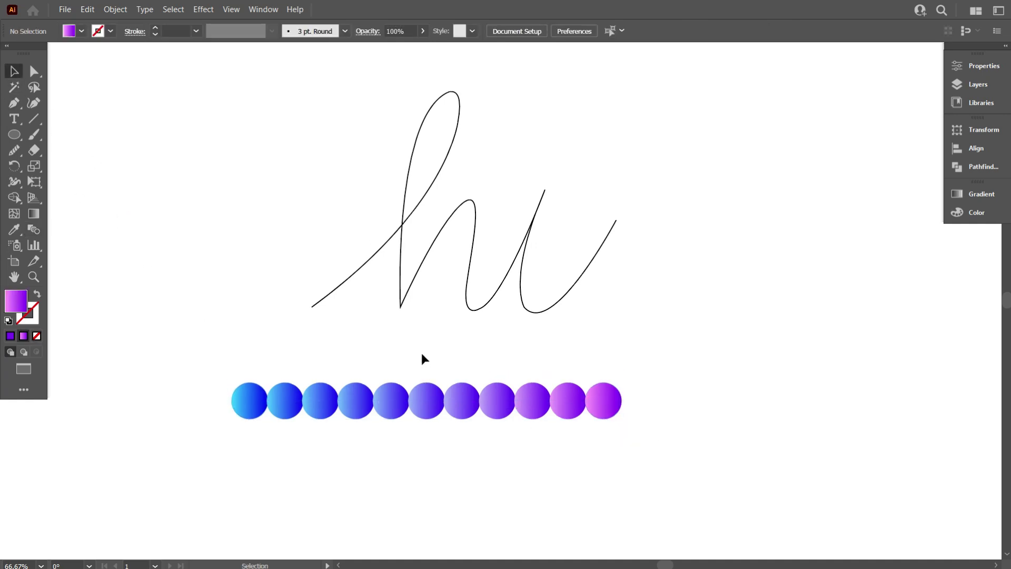
drag(736, 425, 228, 398)
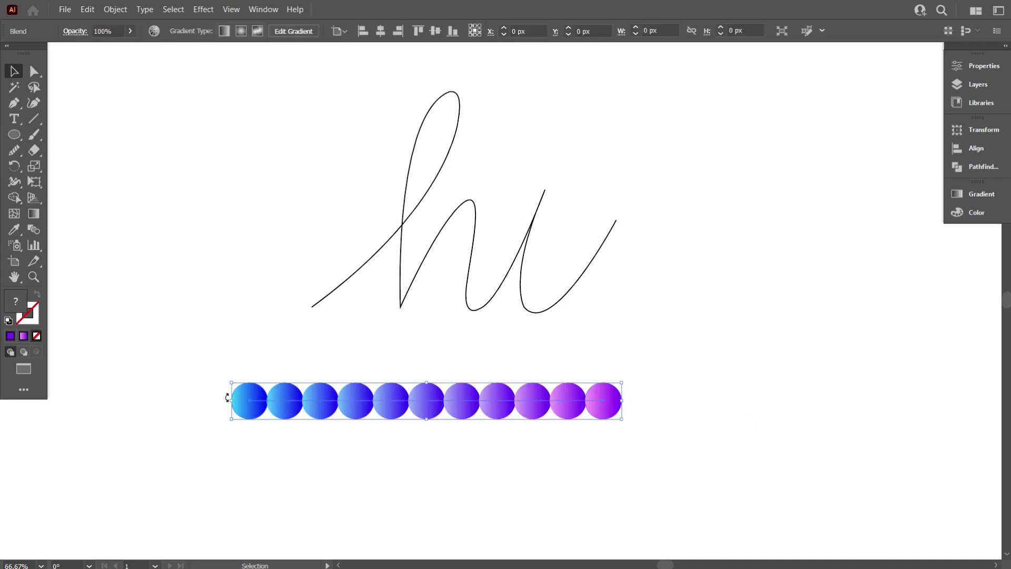
double_click(36, 226)
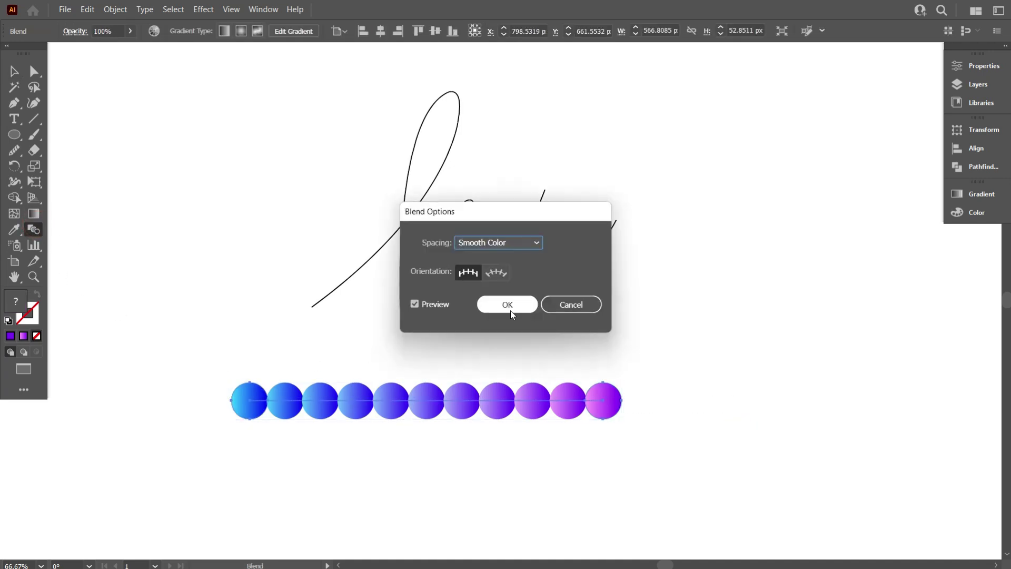
click(513, 241)
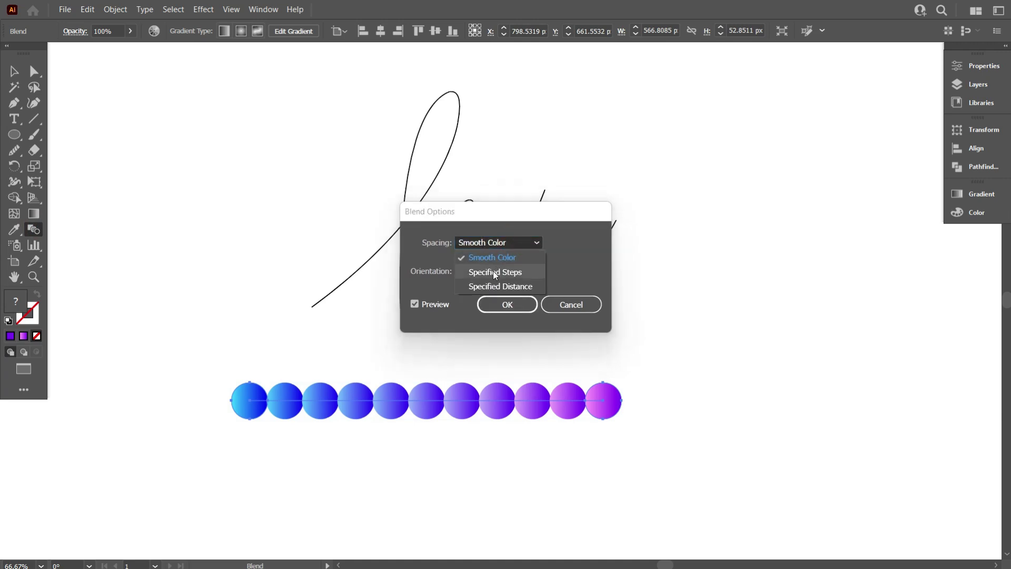
click(499, 283)
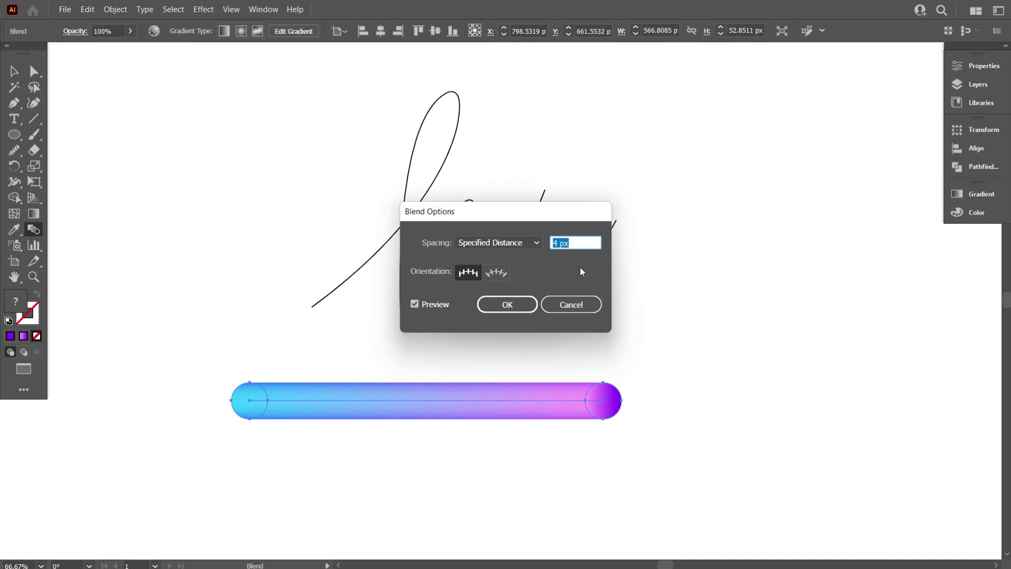
key(Down)
key(Down)
key(Down)
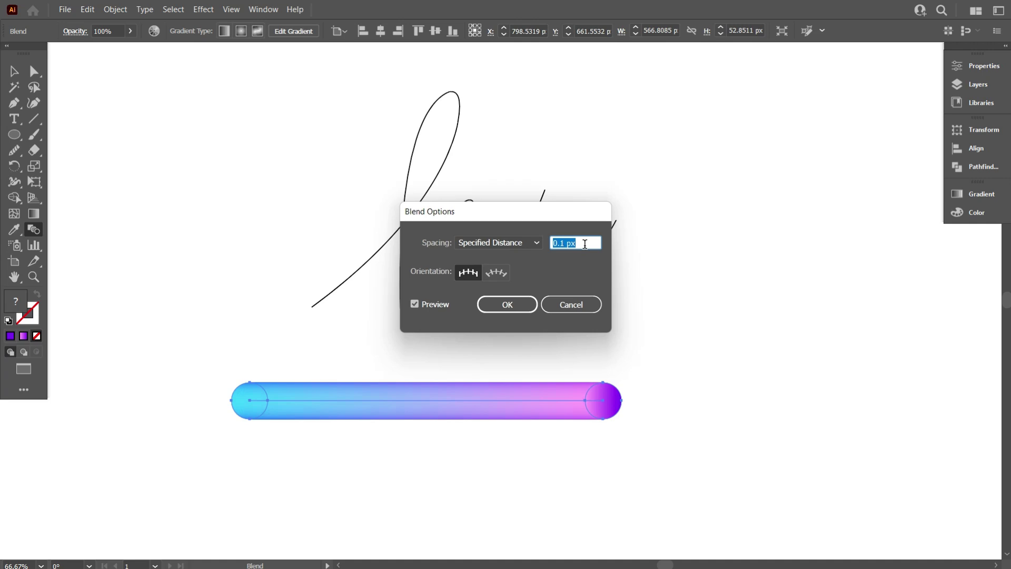
click(515, 300)
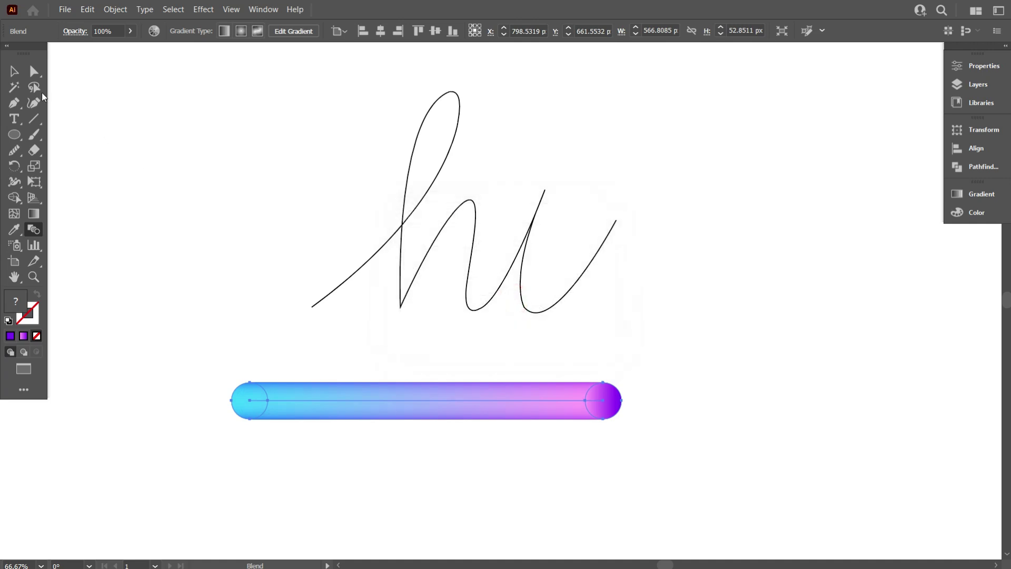
click(14, 72)
click(159, 165)
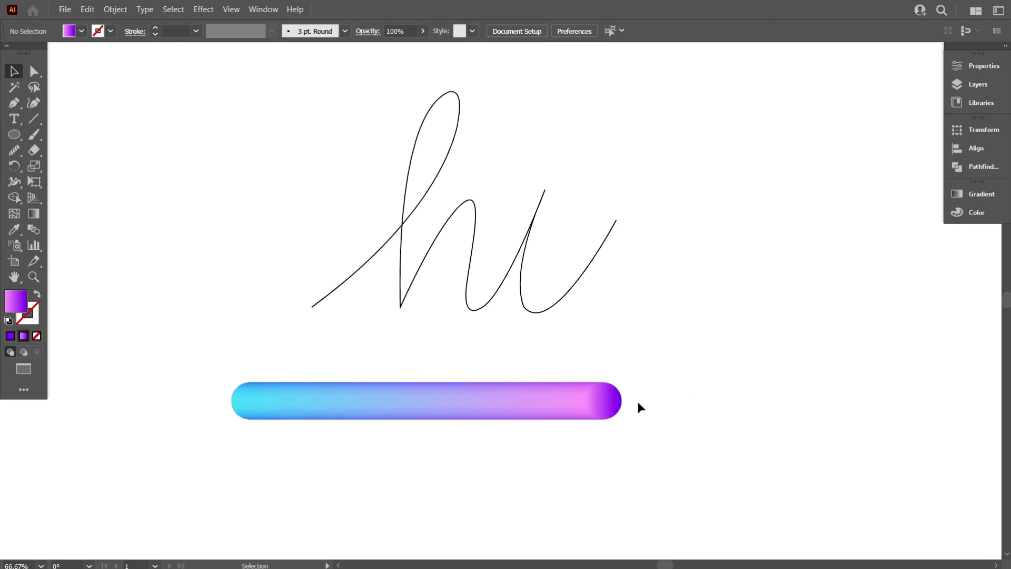
- Undo the spacing change and the blend, going back to two separate gradient circles
key(ctrl+z)
key(ctrl+z)
key(ctrl+2)
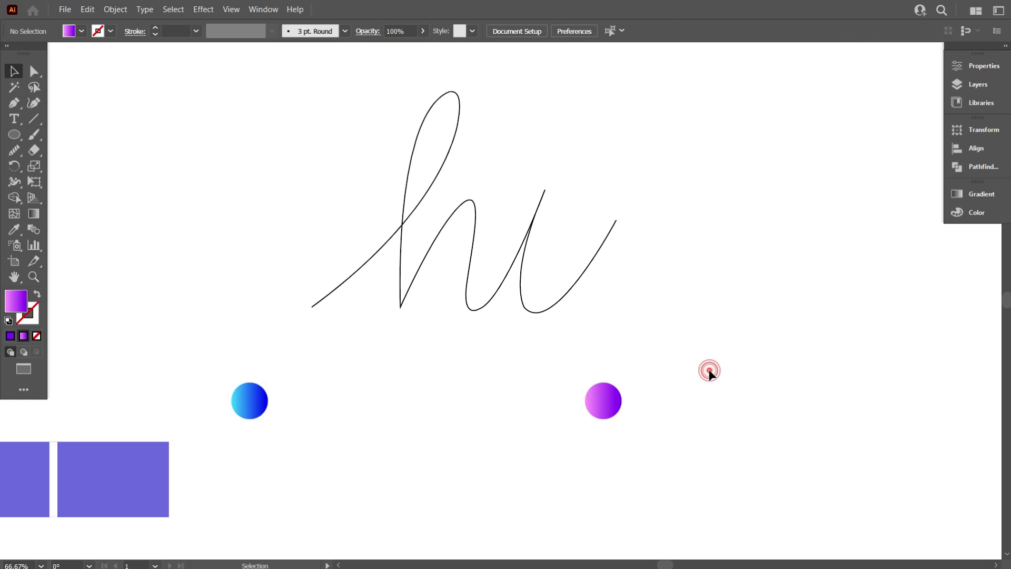
- Select both gradient circles and make a blend between them with the Blend Make command
drag(732, 422, 222, 386)
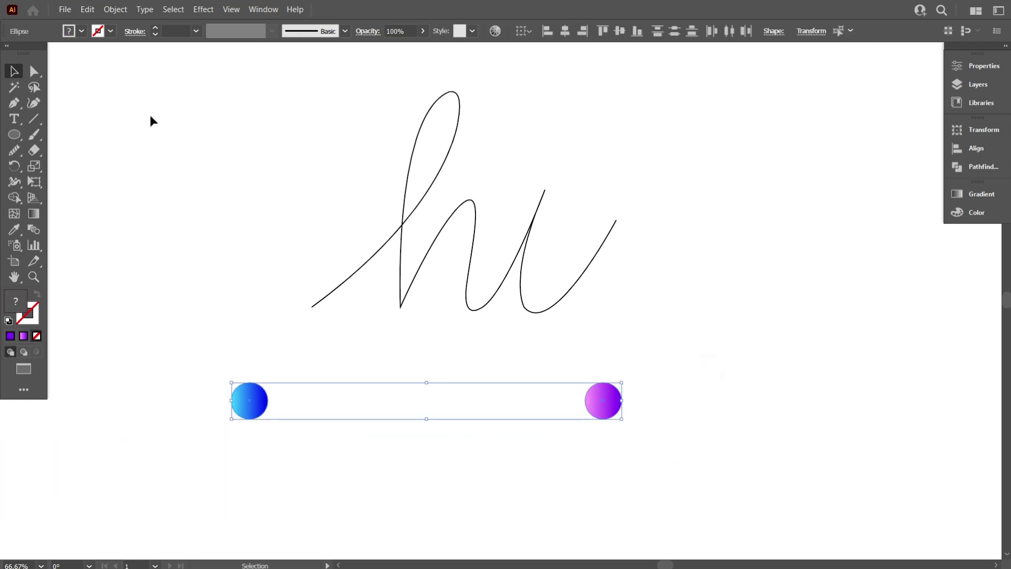
click(119, 11)
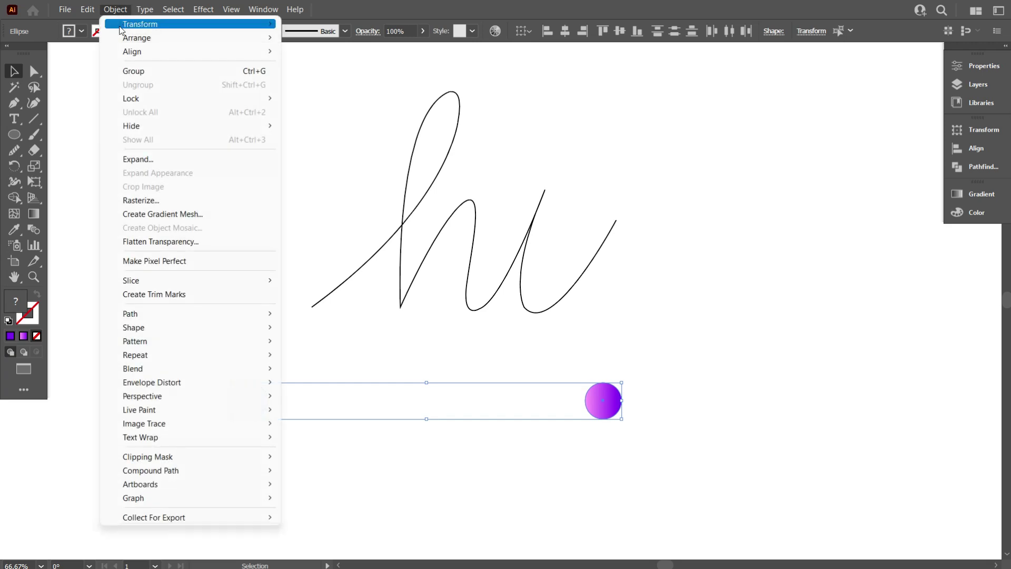
mouse_move(150, 367)
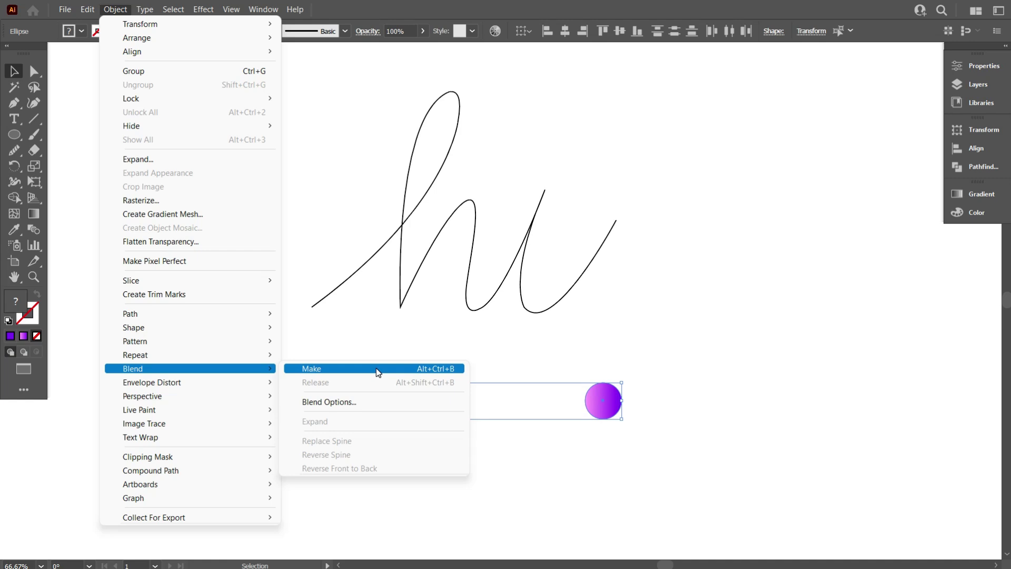
click(378, 368)
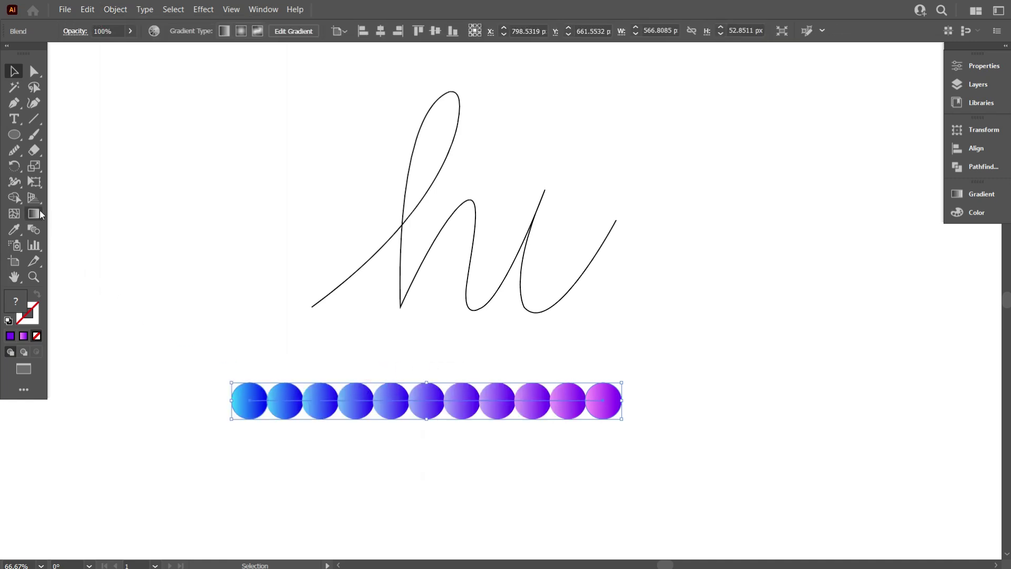
- Change the blend's spacing to a specified distance of 1 px and deselect it
click(104, 10)
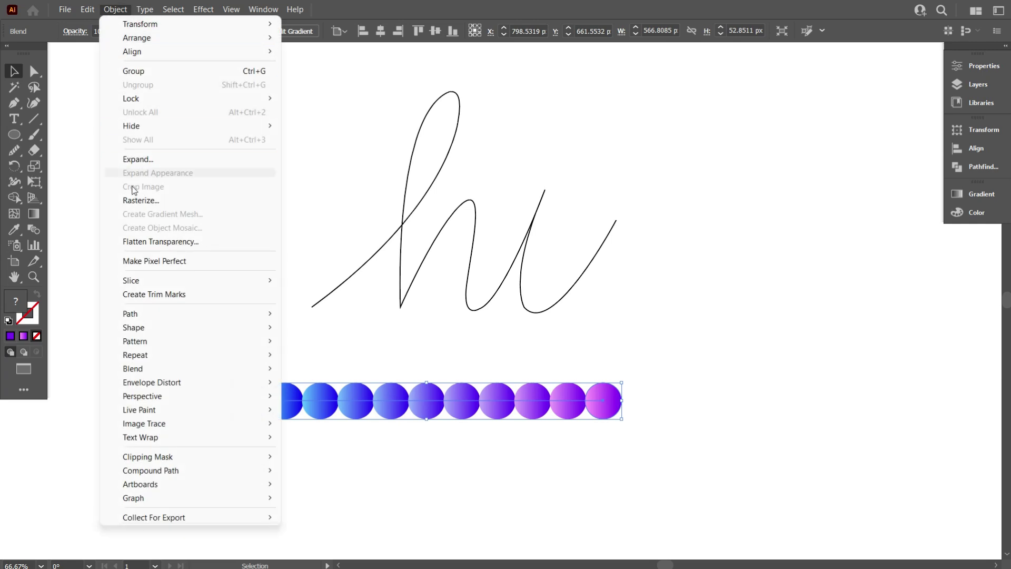
mouse_move(190, 368)
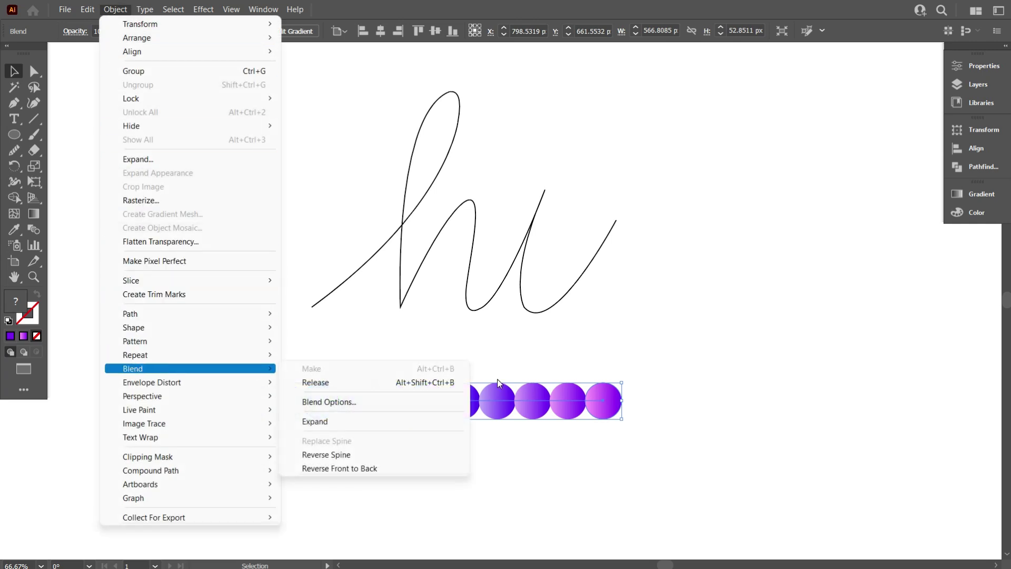
click(400, 405)
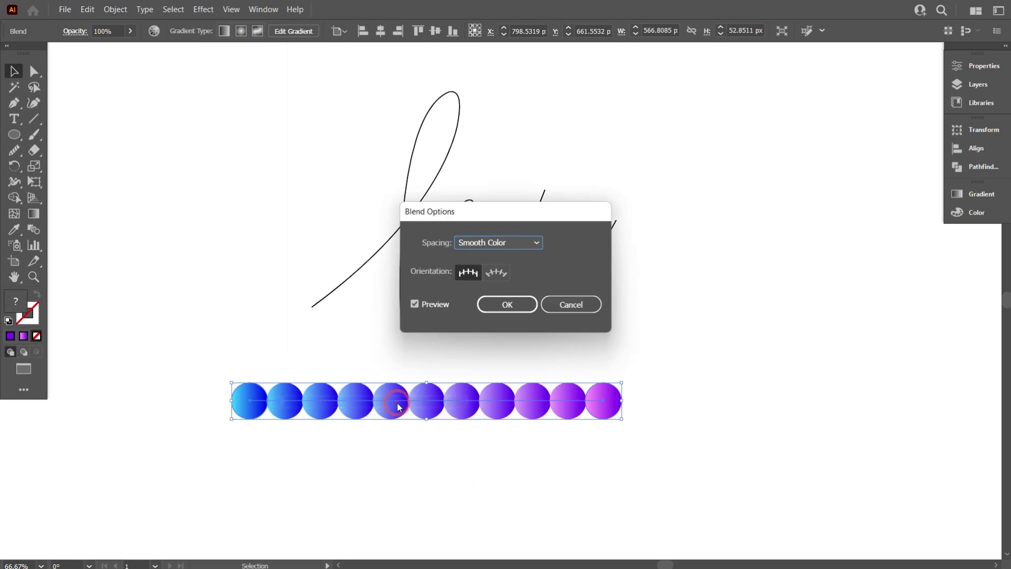
click(523, 244)
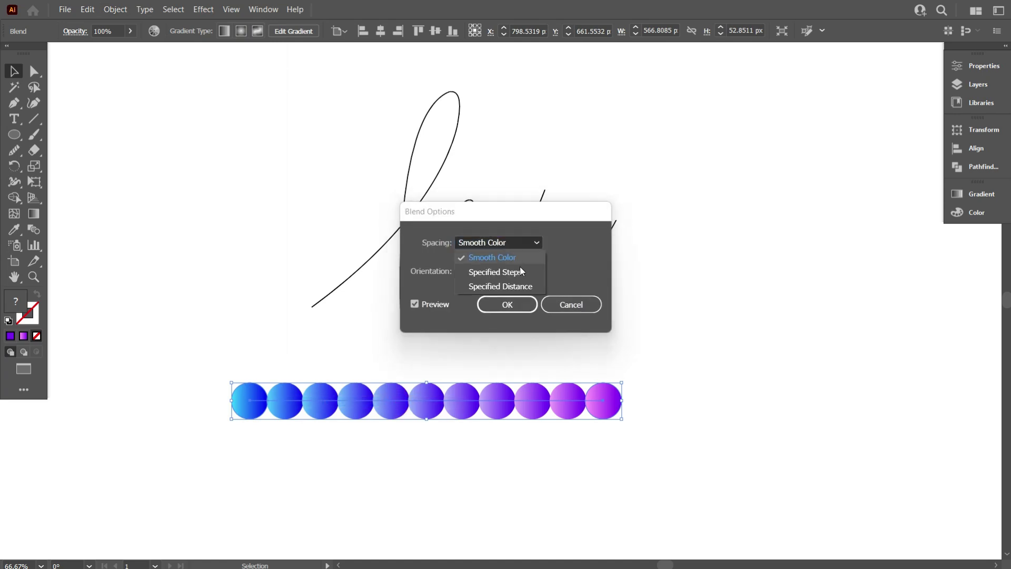
click(520, 285)
scroll(582, 244, down, 3)
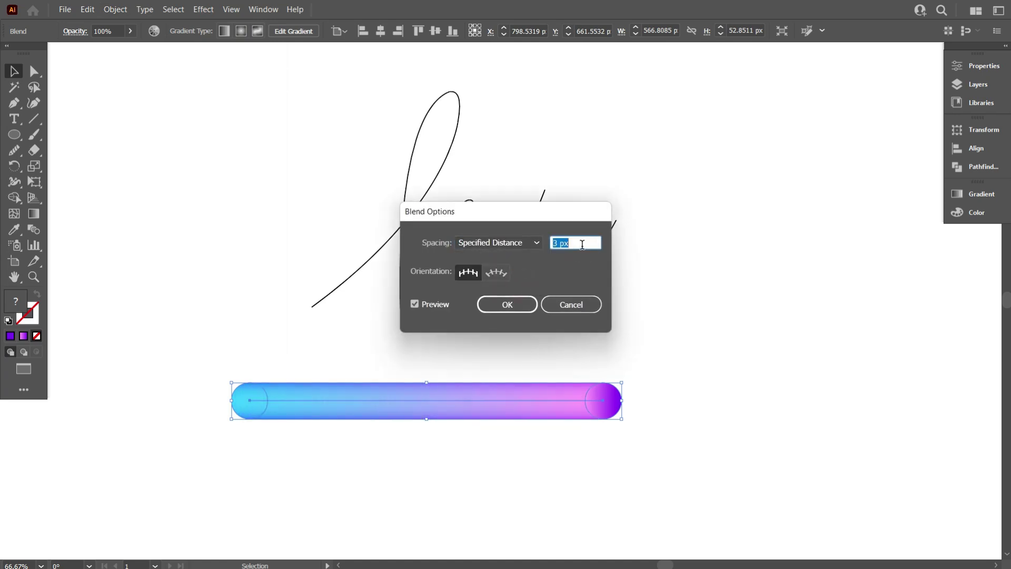
click(507, 305)
click(295, 239)
scroll(303, 231, up, 1)
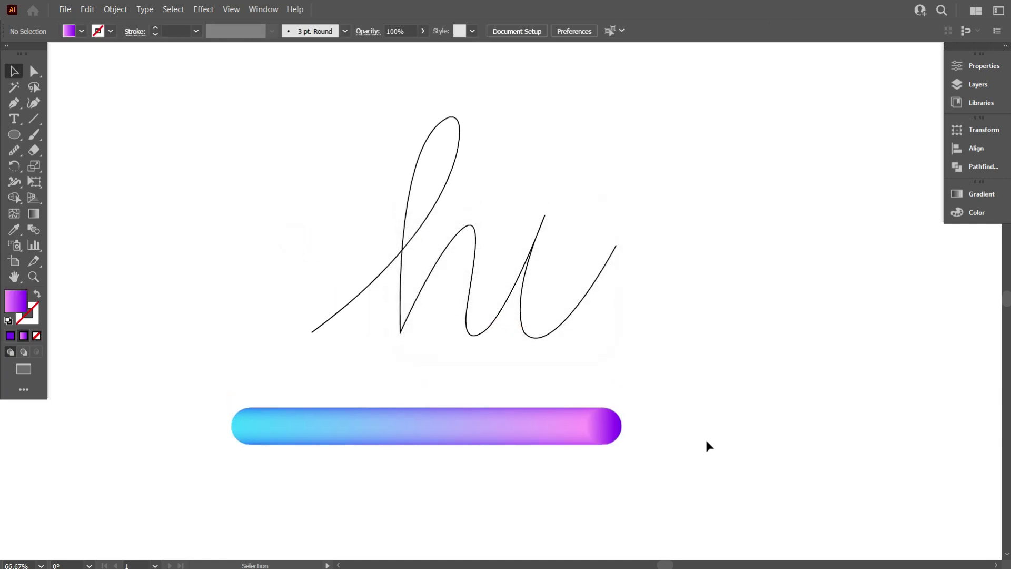
- Scale the blended bar down proportionally around its center to about 60% of its size and deselect it
drag(703, 438, 404, 413)
drag(621, 426, 546, 422)
click(576, 390)
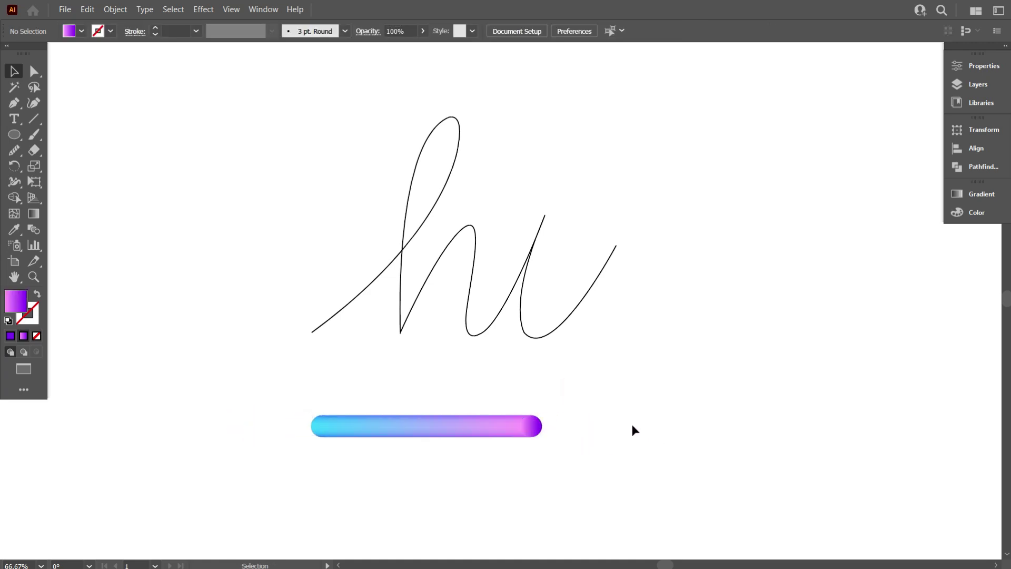
- Select the handwritten "hi" path with the gradient bar and replace the blend's spine with the path
scroll(634, 430, up, 1)
drag(267, 196, 638, 482)
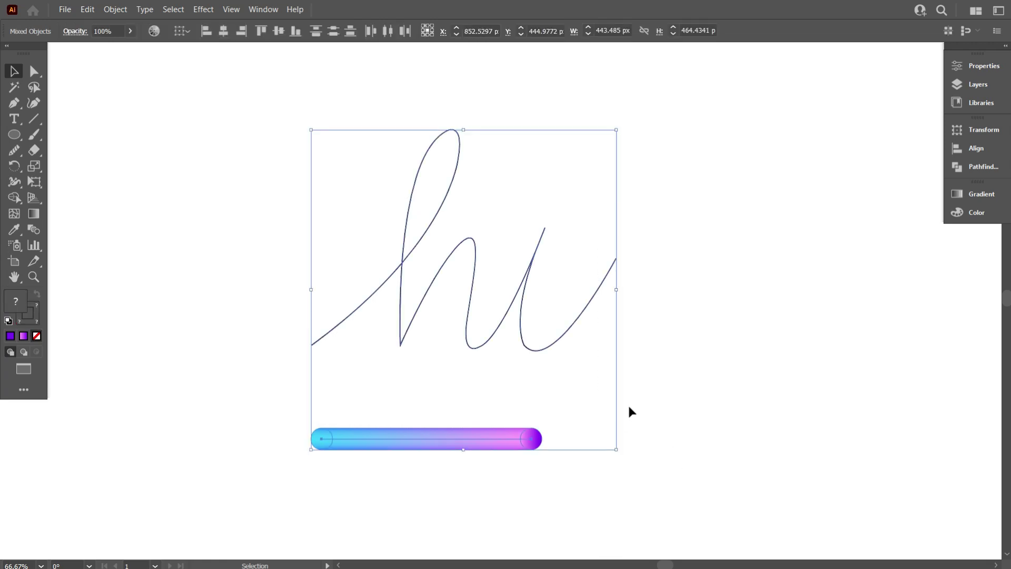
click(115, 9)
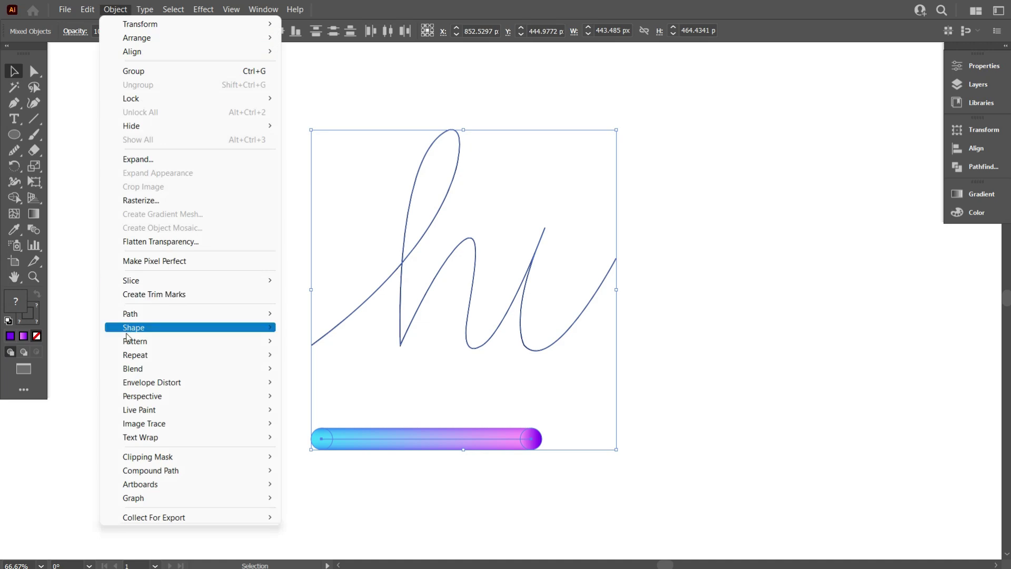
mouse_move(256, 374)
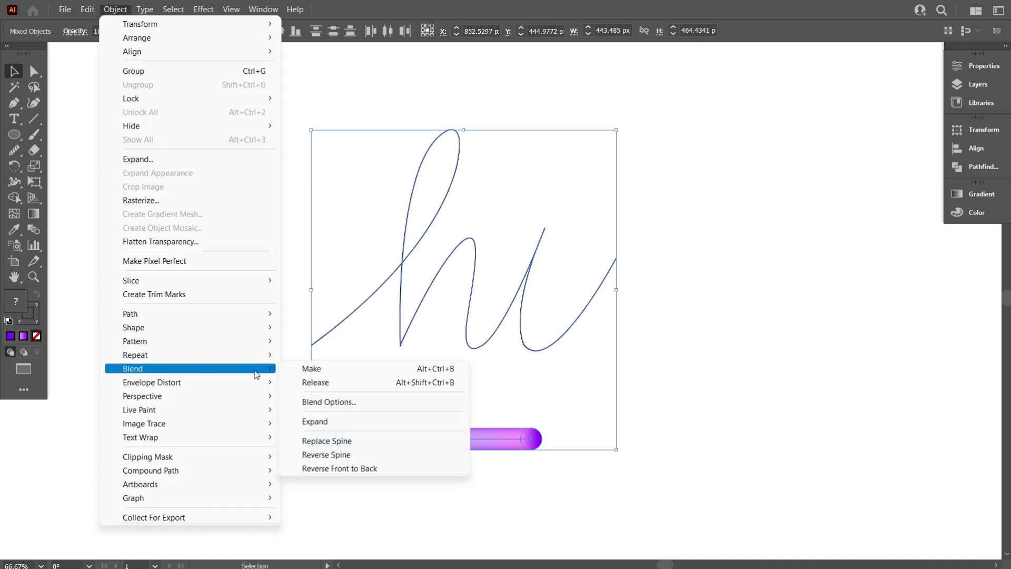
click(337, 441)
scroll(422, 418, up, 1)
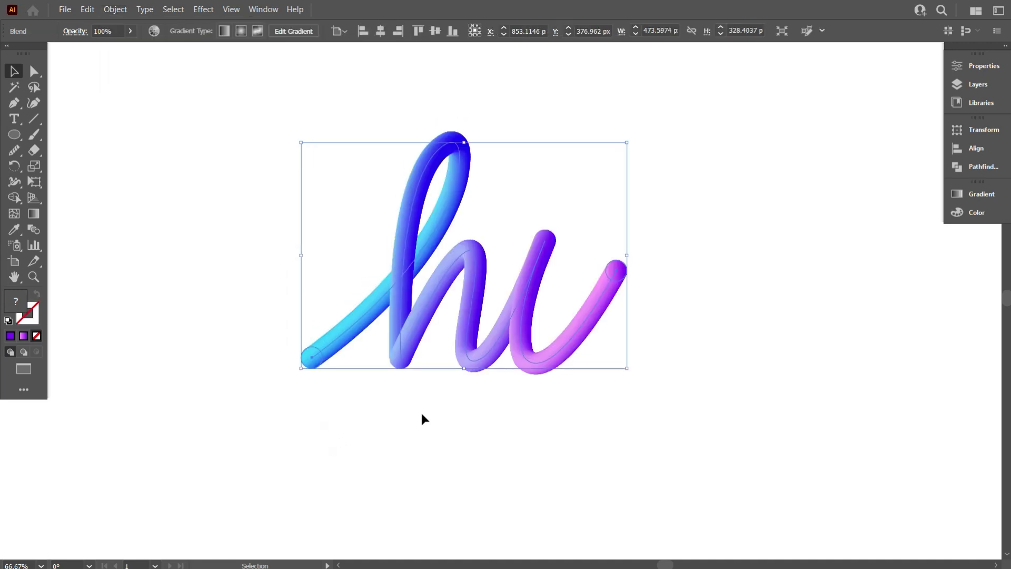
click(443, 427)
scroll(474, 427, up, 2)
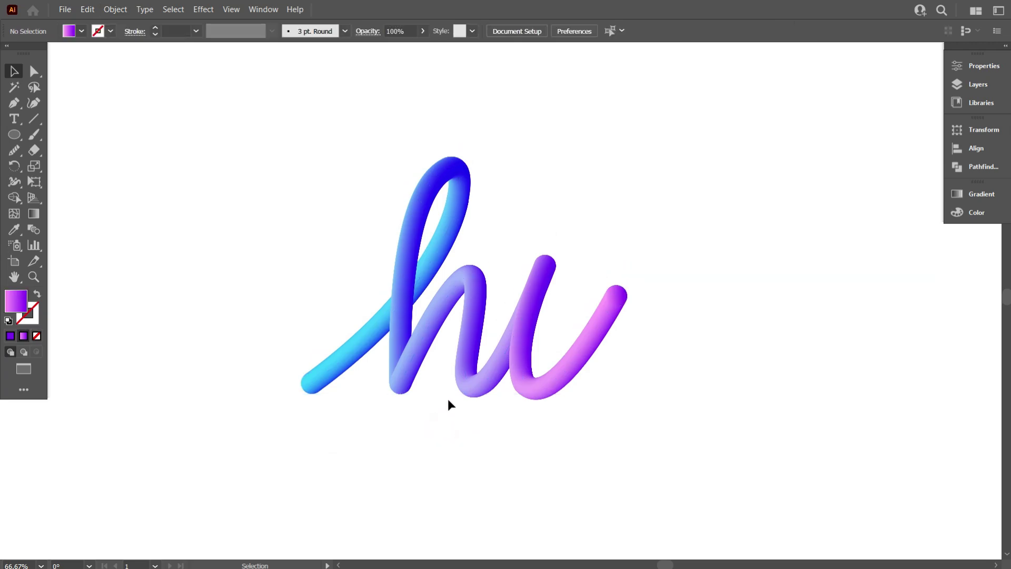
- Draw a rectangle covering the whole artboard and fill it with black
alt+scroll(415, 377, down, 2)
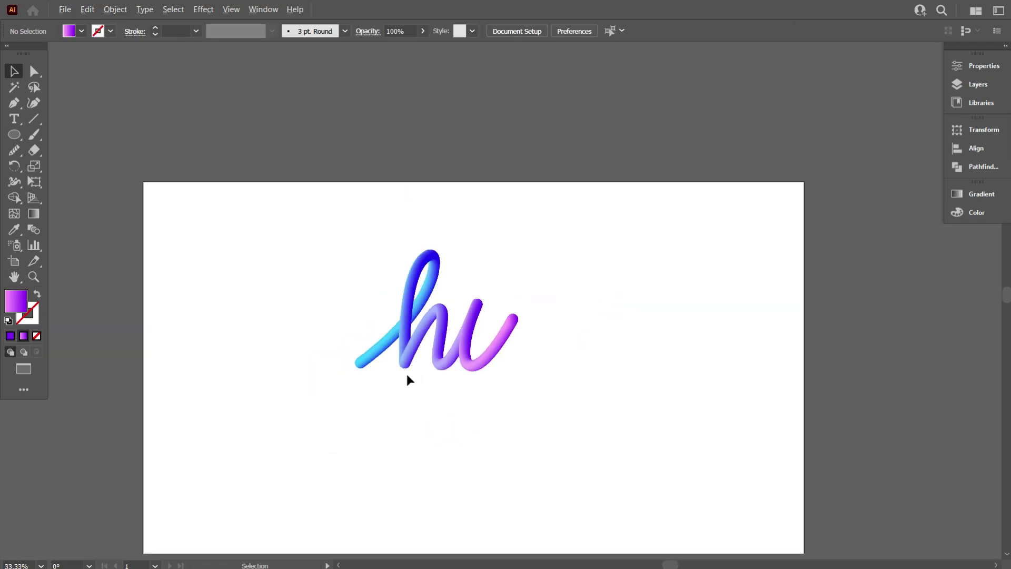
alt+scroll(408, 375, down, 1)
scroll(424, 364, down, 2)
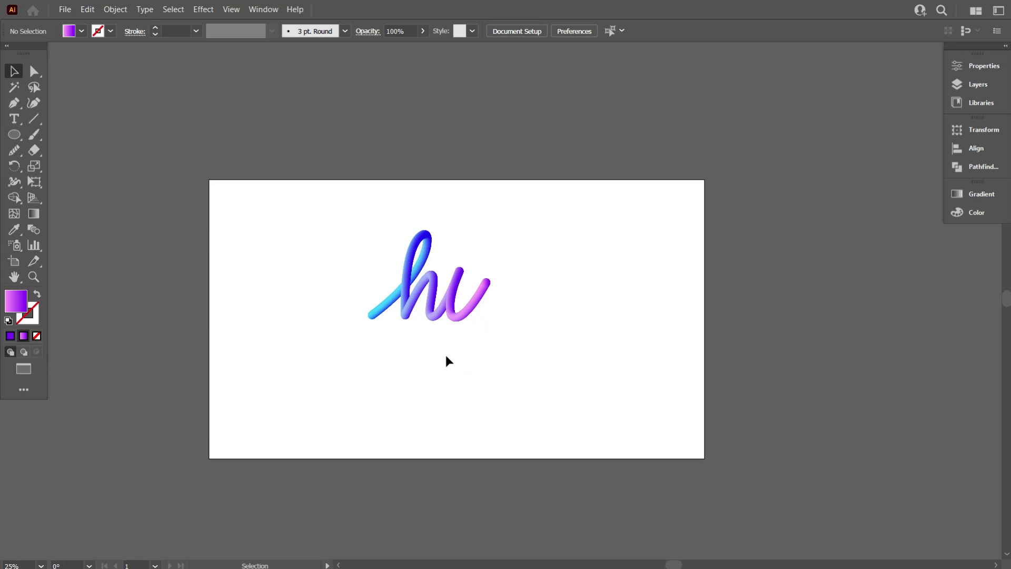
click(7, 135)
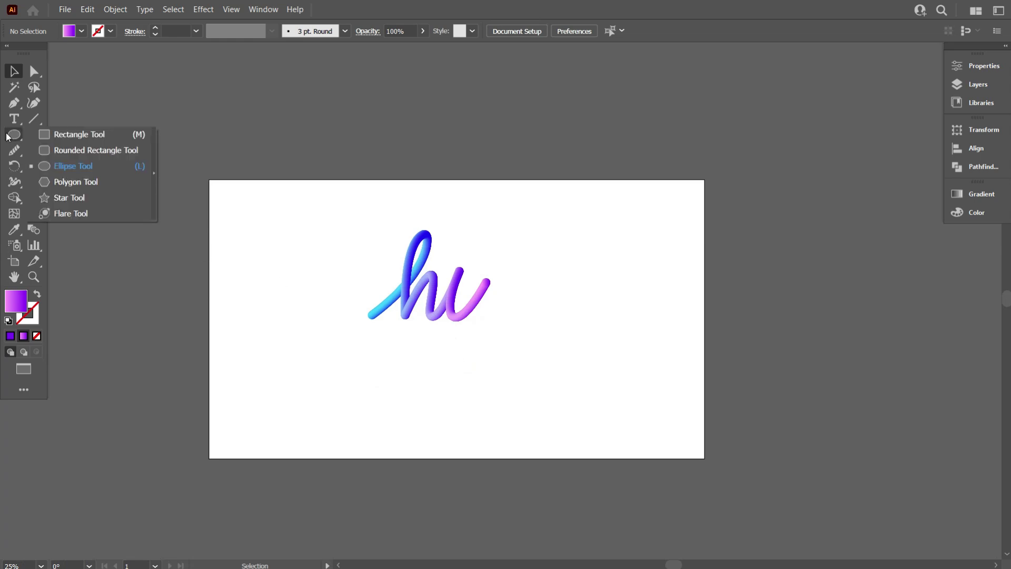
click(49, 136)
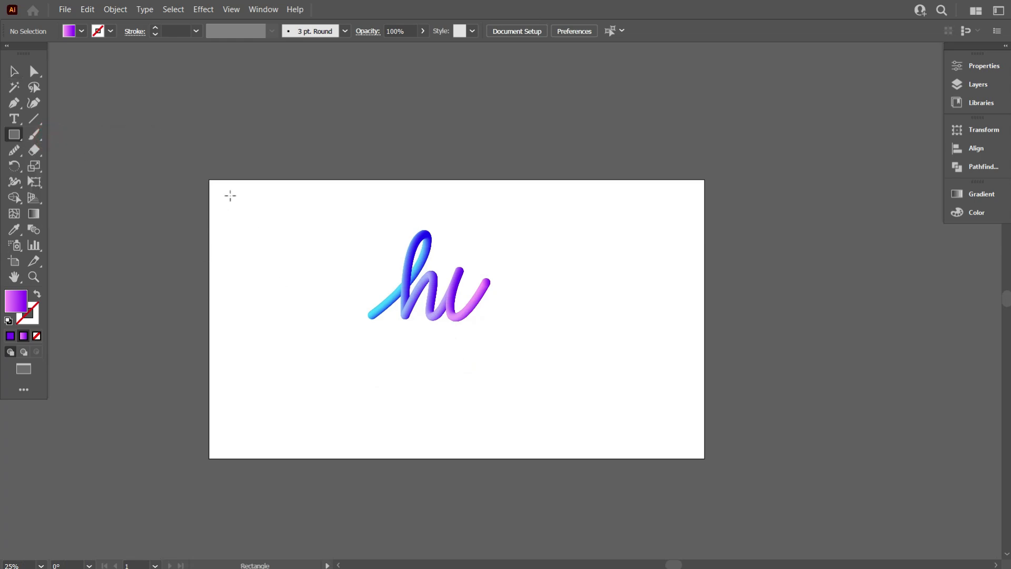
drag(208, 178, 704, 458)
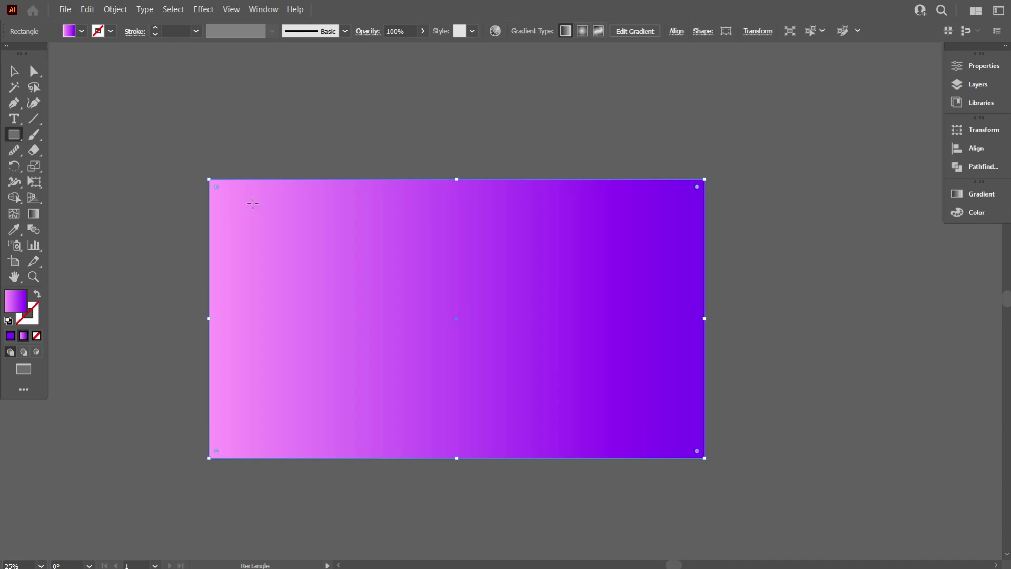
click(81, 33)
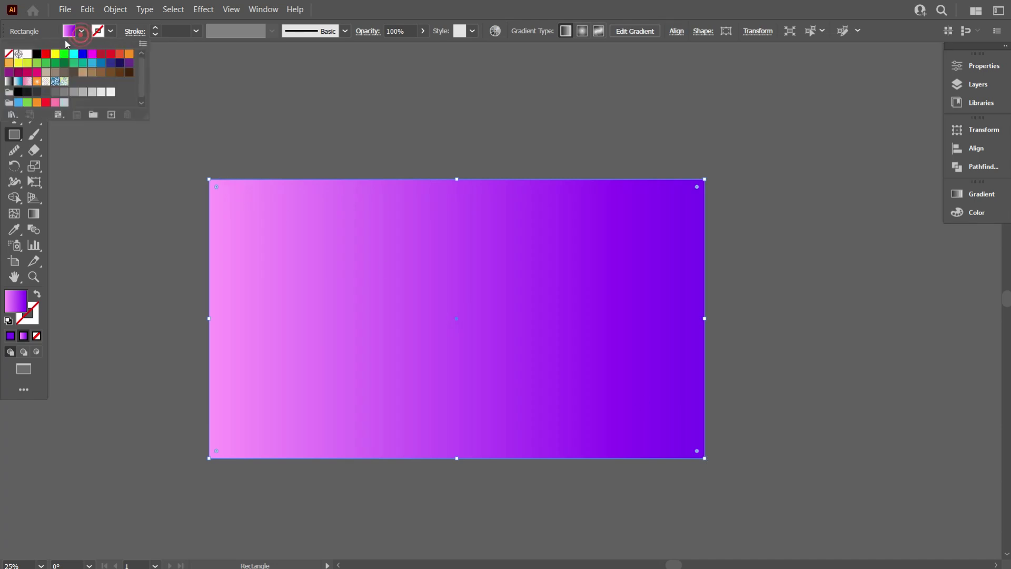
click(37, 54)
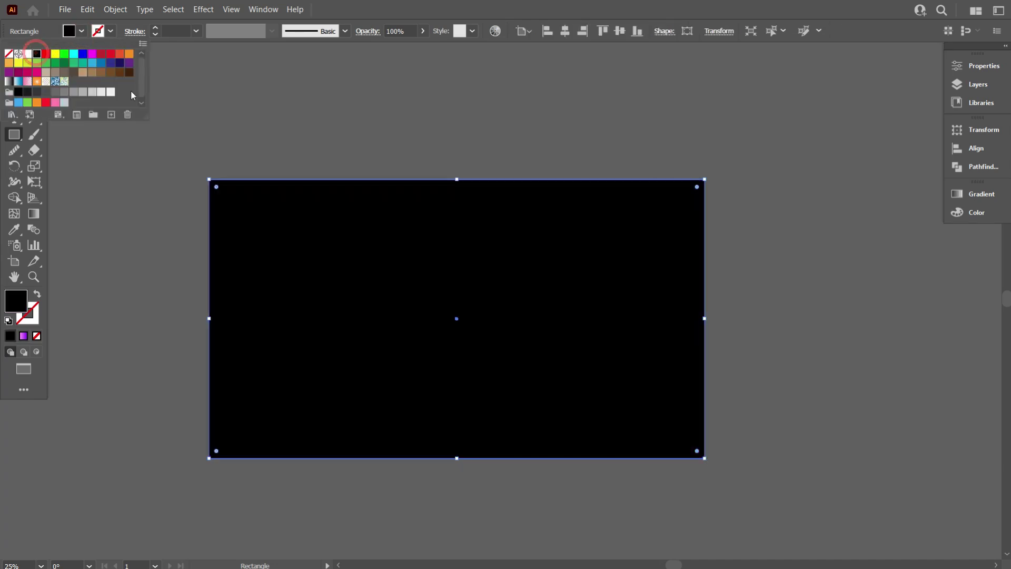
- Send the black rectangle to the back behind the "hi" lettering and reselect it with the Selection tool
right_click(506, 258)
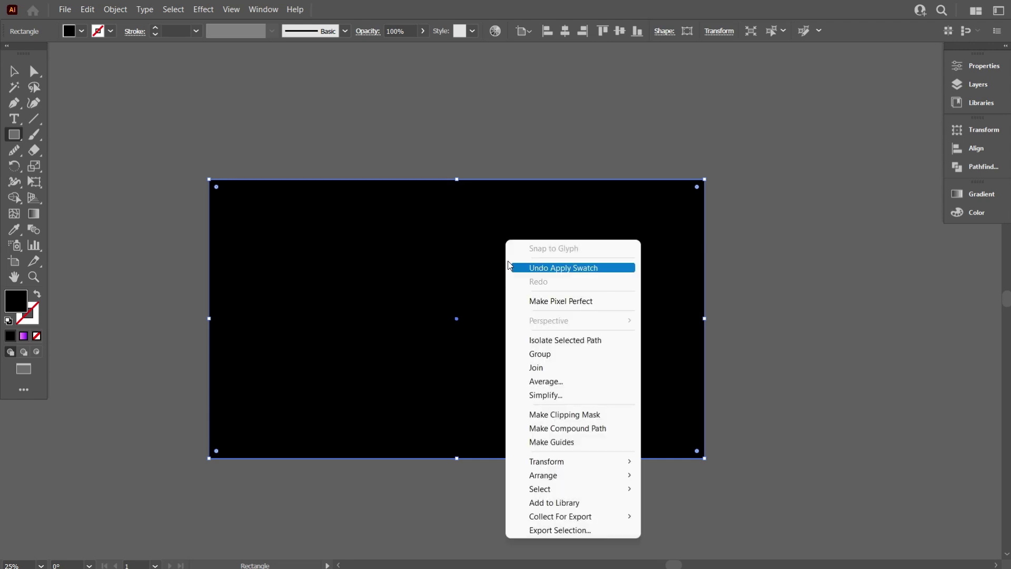
mouse_move(587, 477)
click(717, 515)
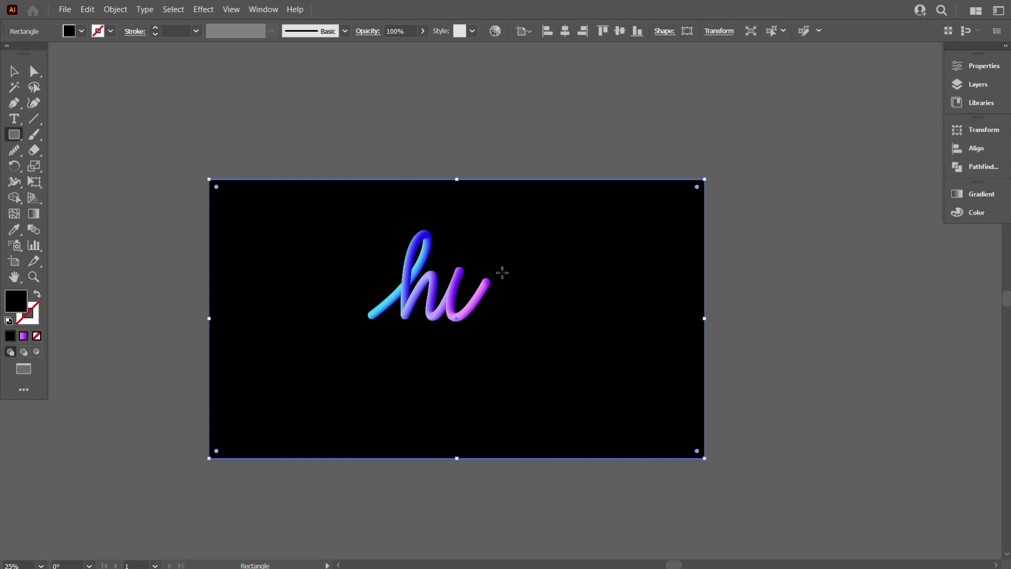
click(14, 70)
click(176, 89)
click(271, 246)
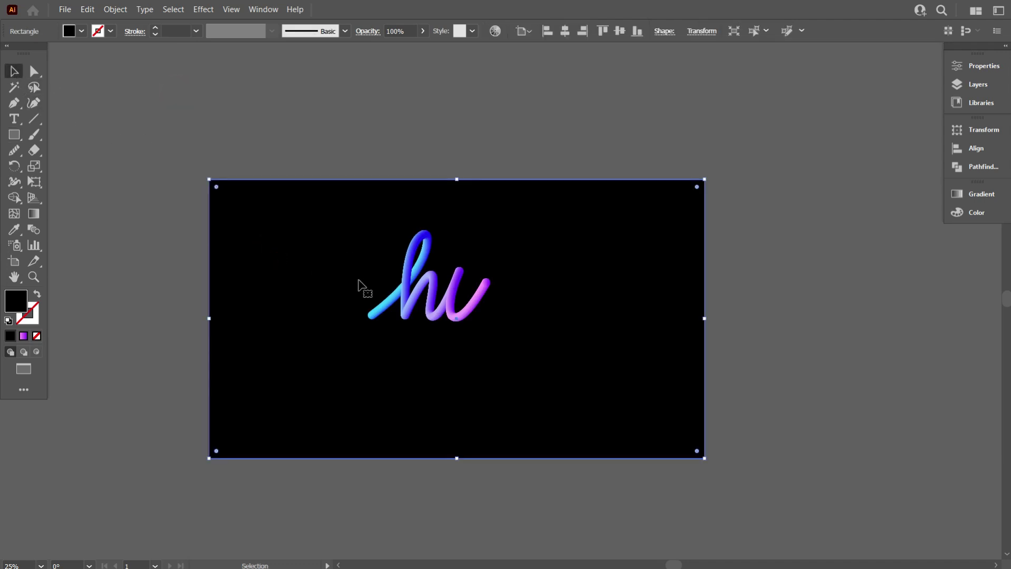
- Lock the black background rectangle so it stays fixed behind the "hi" lettering
key(ctrl+2)
scroll(414, 316, down, 3)
scroll(413, 292, up, 2)
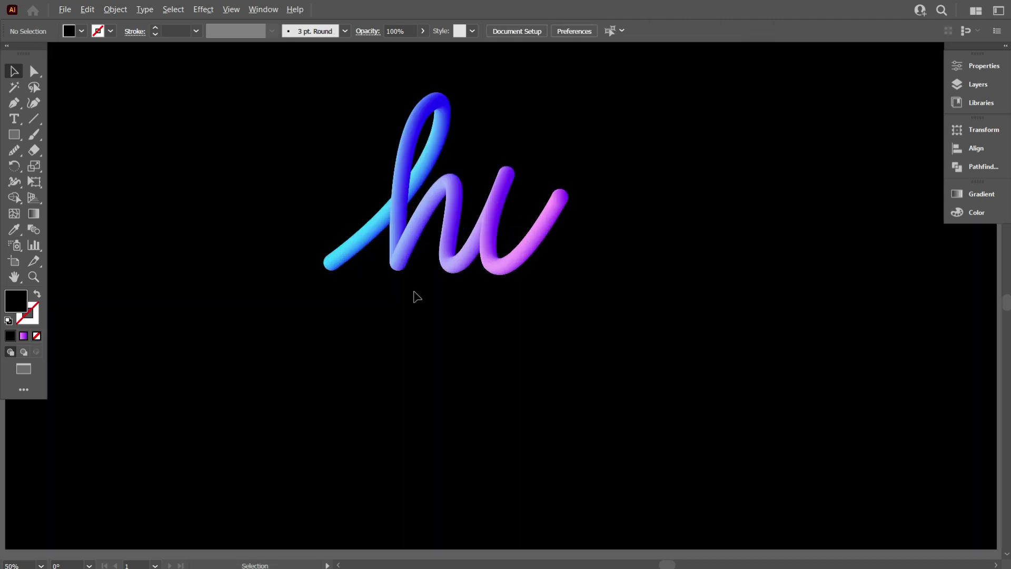
- Enlarge the gradient "hi" lettering to about 779 by 540 px and reposition it on the black background
scroll(431, 305, up, 1)
drag(621, 352, 514, 208)
drag(569, 298, 687, 393)
click(600, 229)
drag(664, 251, 625, 271)
mouse_move(627, 308)
mouse_down()
mouse_move(709, 311)
mouse_move(647, 336)
mouse_up()
scroll(705, 328, up, 1)
click(598, 361)
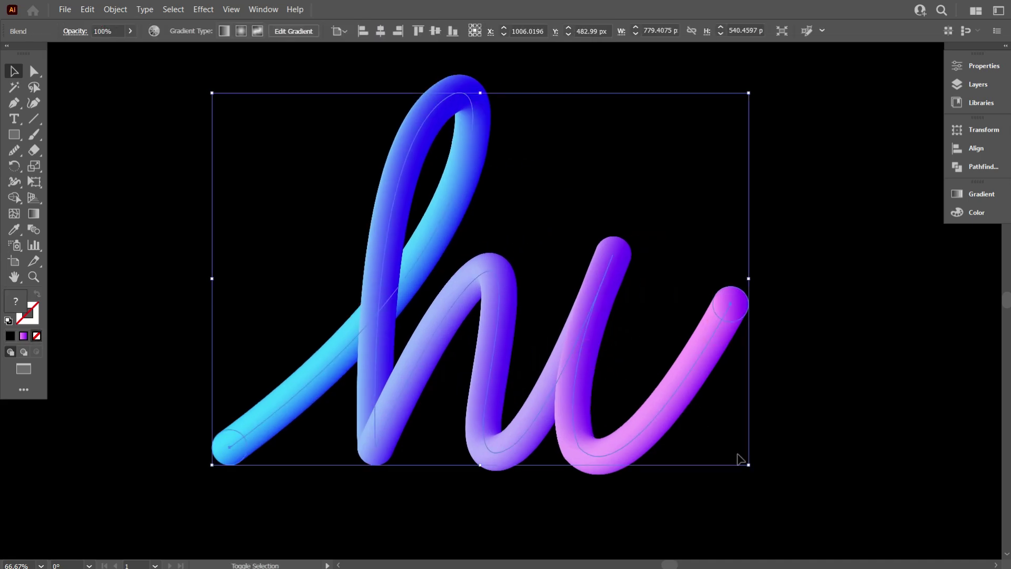
- Scale the "hi" lettering down proportionally to about 636 by 441 px, reposition it near the artboard's center and deselect it
drag(748, 465, 647, 419)
drag(561, 364, 622, 417)
click(779, 231)
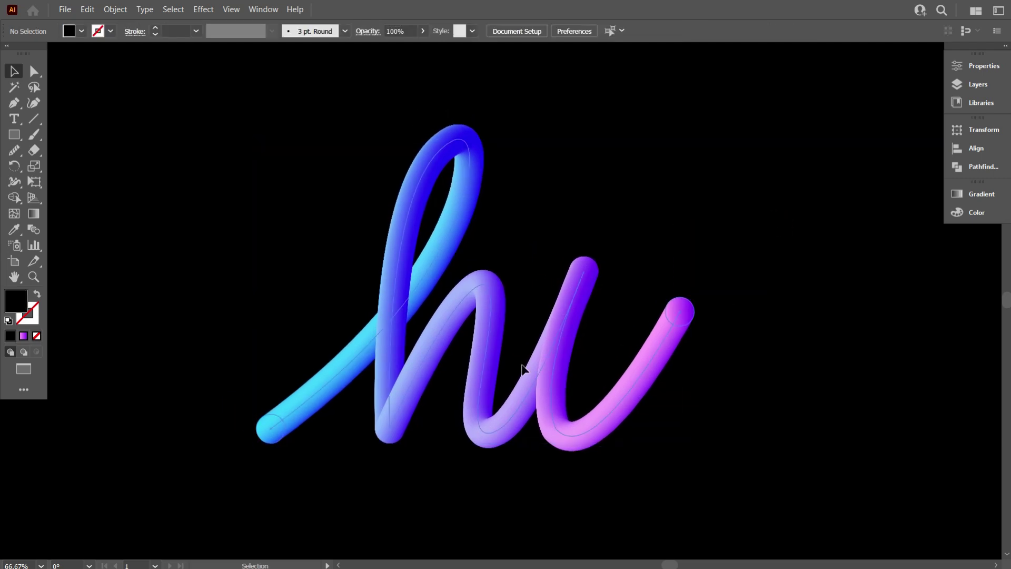
- Set the default fill to white and add the point text "BYE" over the upper part of the "hi" lettering
click(77, 31)
click(27, 54)
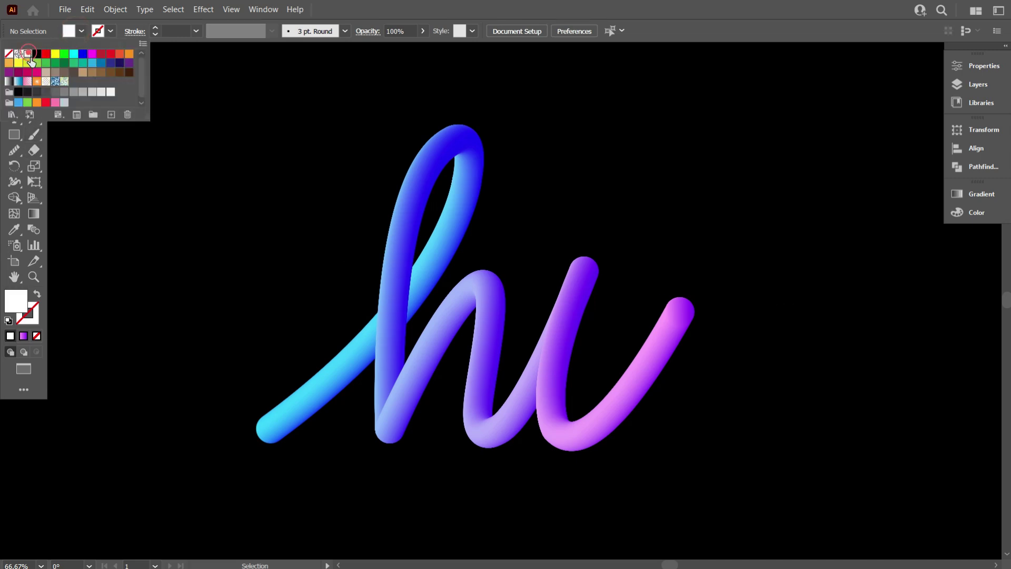
click(116, 128)
key(t)
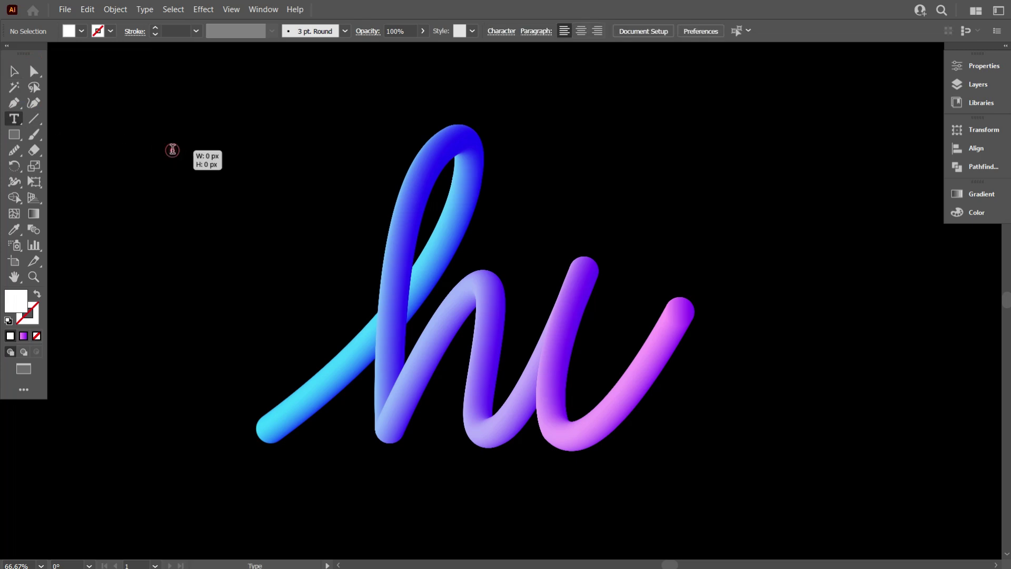
click(172, 149)
scroll(375, 304, up, 3)
scroll(363, 304, down, 1)
scroll(392, 290, up, 2)
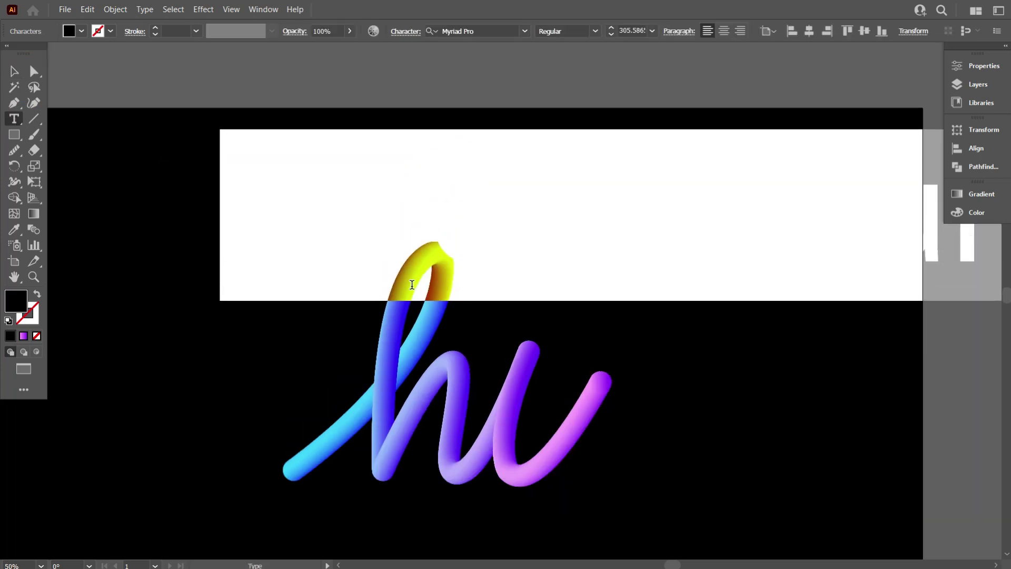
text(BYE)
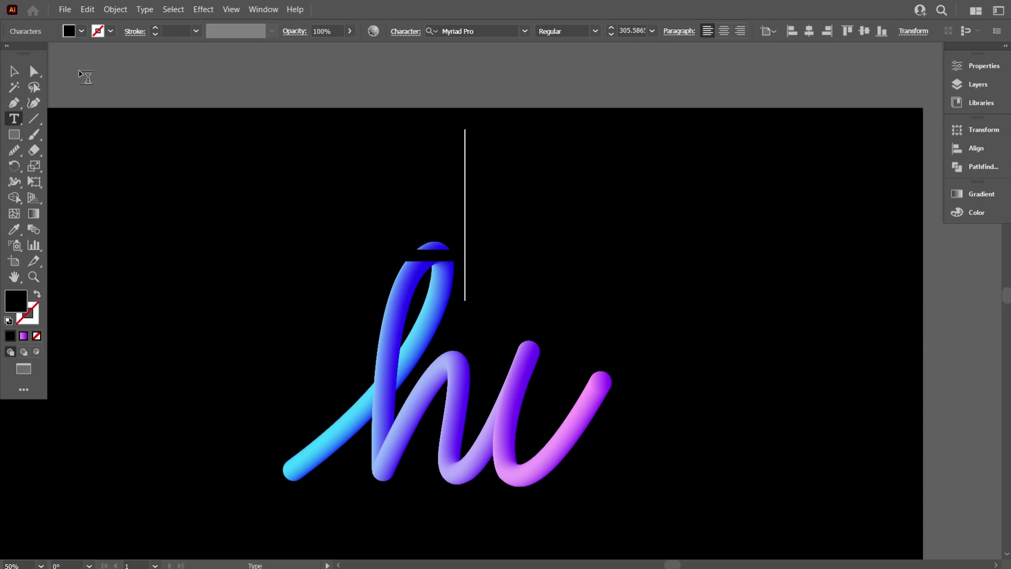
- Select the "BYE" text object and change its fill to white
click(9, 72)
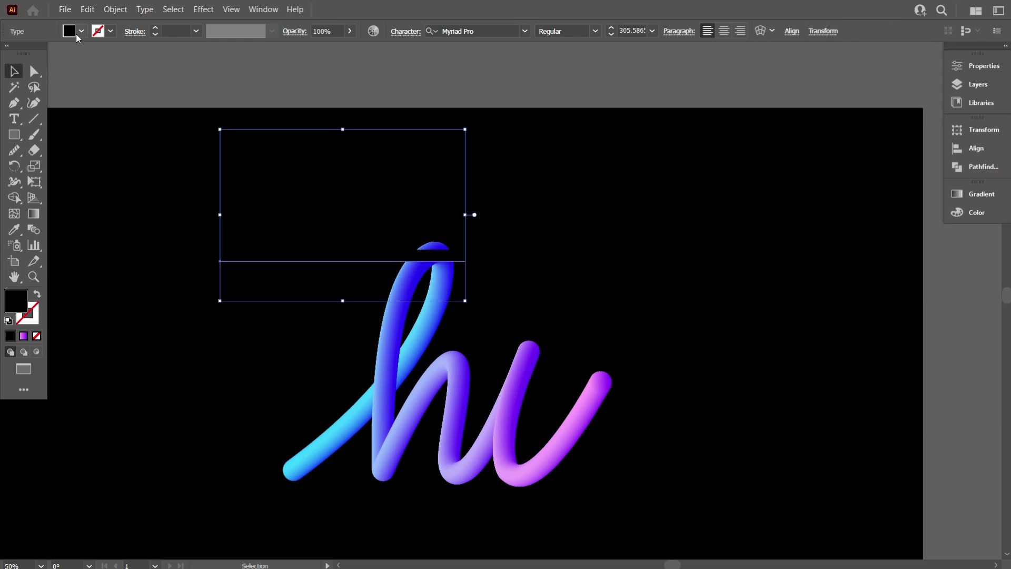
click(82, 31)
click(31, 57)
click(124, 192)
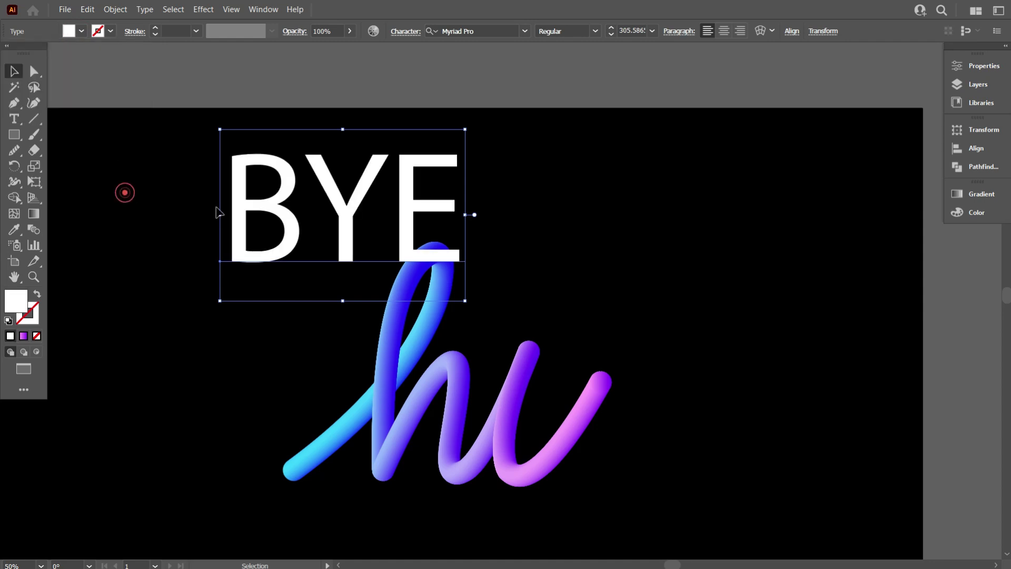
- Move the "BYE" text slightly down and to the left and set its font to Playfair Display
scroll(216, 222, down, 2)
drag(335, 213, 285, 283)
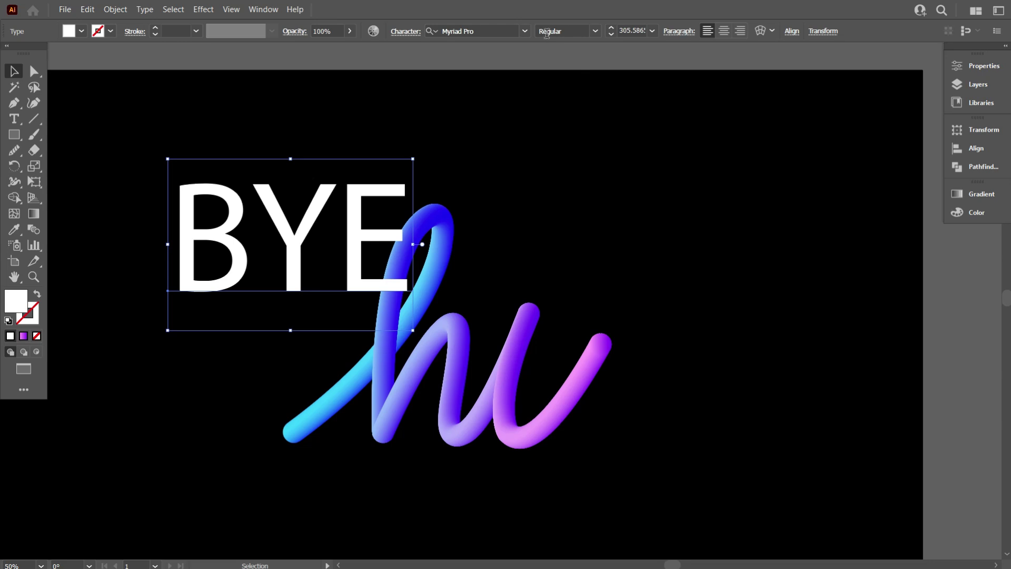
click(526, 30)
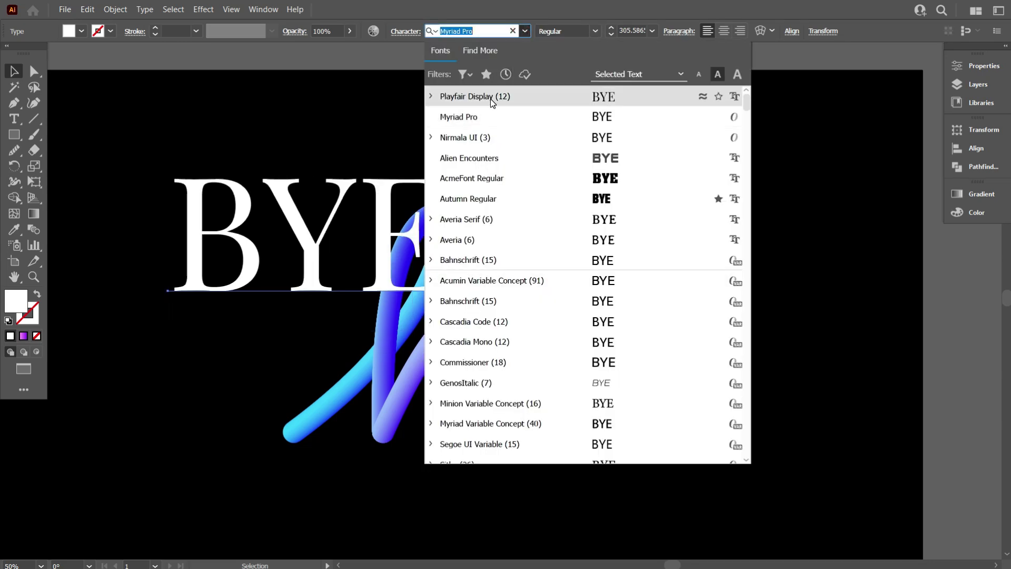
click(507, 96)
scroll(505, 164, down, 2)
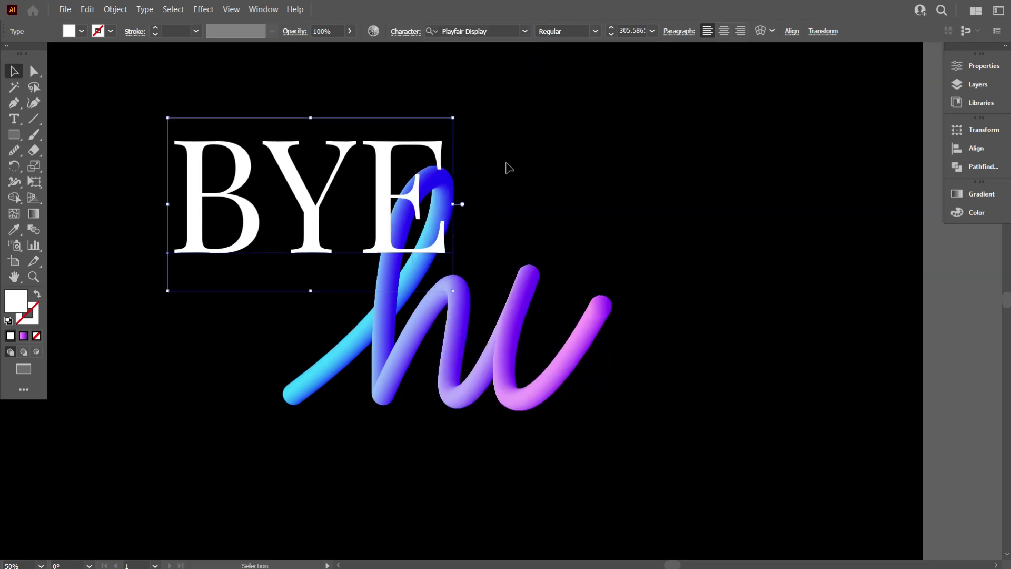
- Move the "BYE" text over the lower part of the "hi" lettering and deselect it
drag(376, 243, 561, 361)
scroll(516, 376, up, 1)
click(693, 352)
key(ctrl+plus)
scroll(614, 286, up, 1)
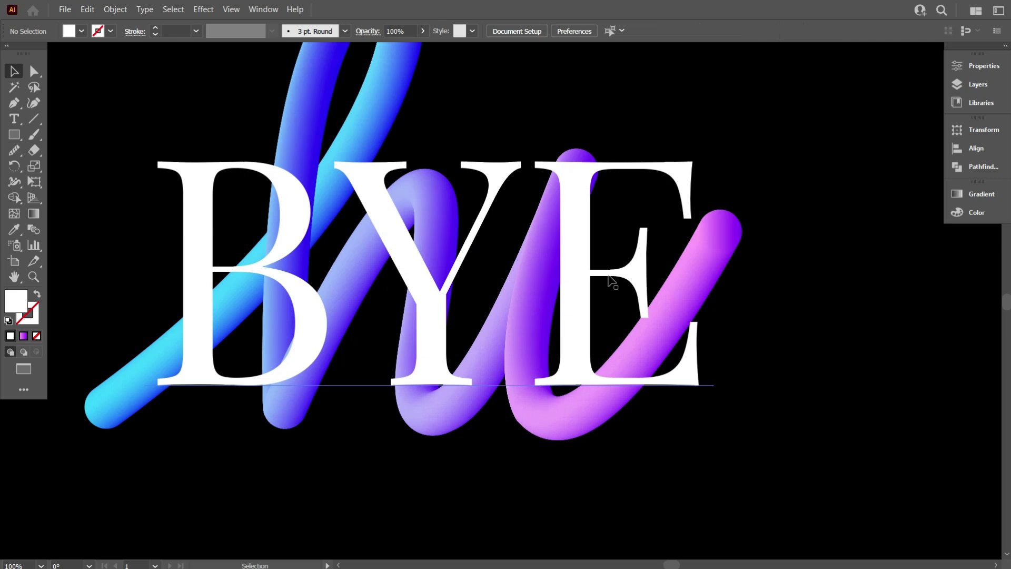
- Enlarge the "BYE" text to a font size of about 344 and align it with the base of the "hi" lettering
drag(574, 317, 575, 348)
scroll(604, 320, up, 2)
scroll(561, 314, down, 1)
scroll(560, 321, up, 1)
scroll(469, 337, down, 1)
drag(255, 340, 205, 340)
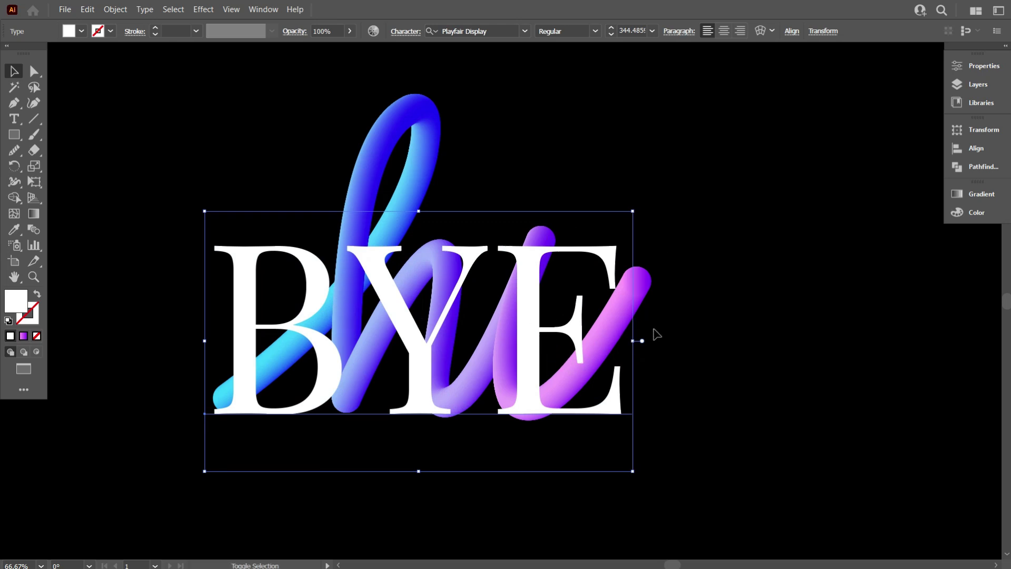
- Enlarge "BYE" further to a font size of about 368, center it over the "hi" lettering and deselect it
drag(637, 343, 665, 341)
drag(347, 384, 337, 380)
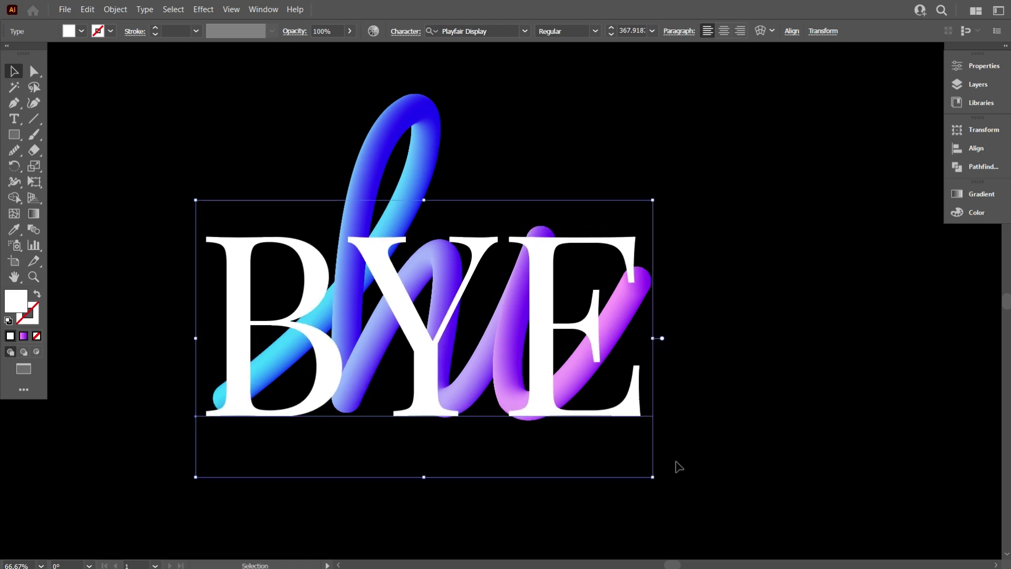
click(677, 468)
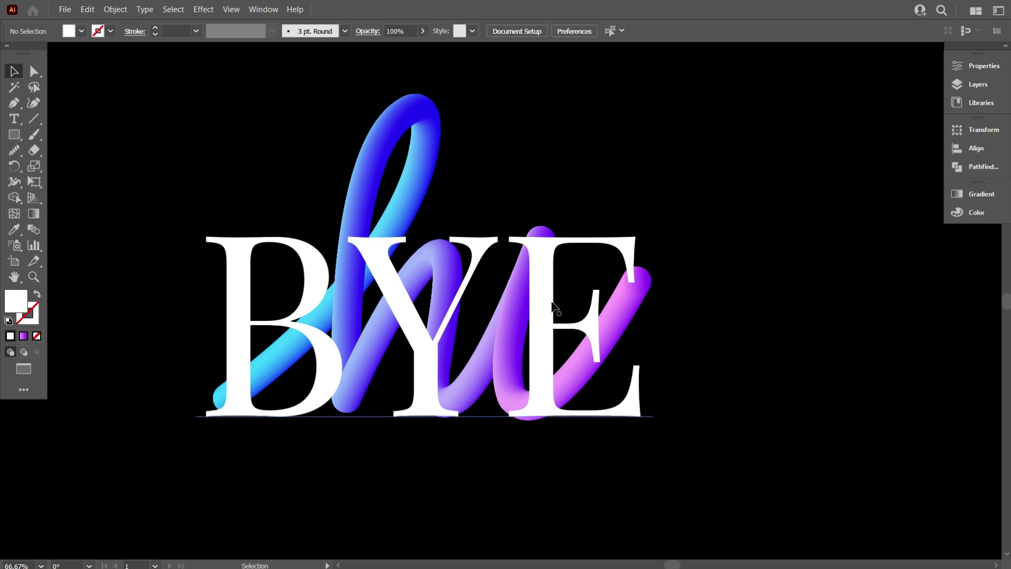
click(419, 174)
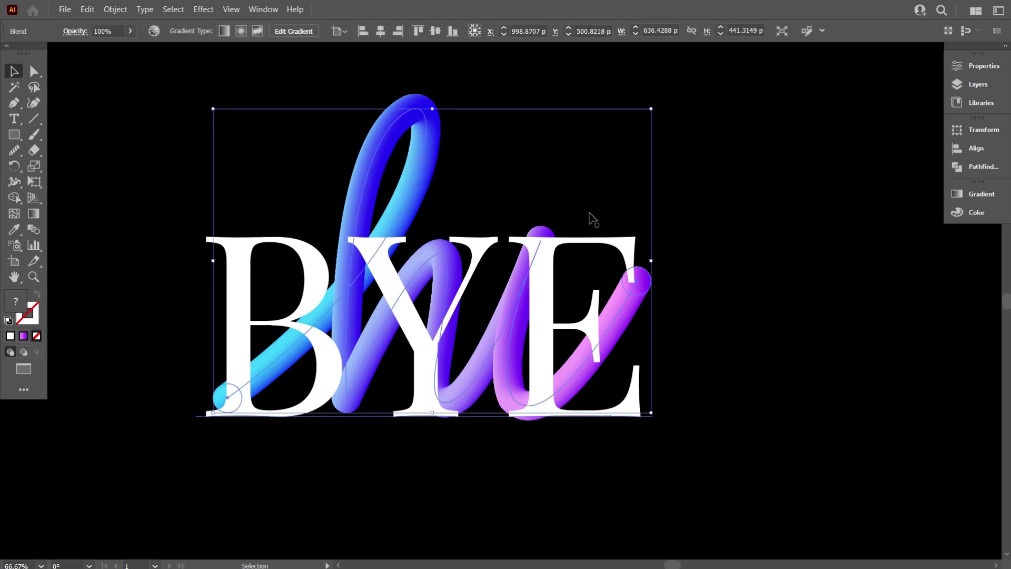
click(548, 194)
click(416, 192)
click(512, 151)
- Bring the gradient "hi" blend to the front, over the white "BYE" text, and deselect it
scroll(364, 117, up, 2)
drag(355, 109, 438, 170)
right_click(428, 166)
mouse_move(490, 332)
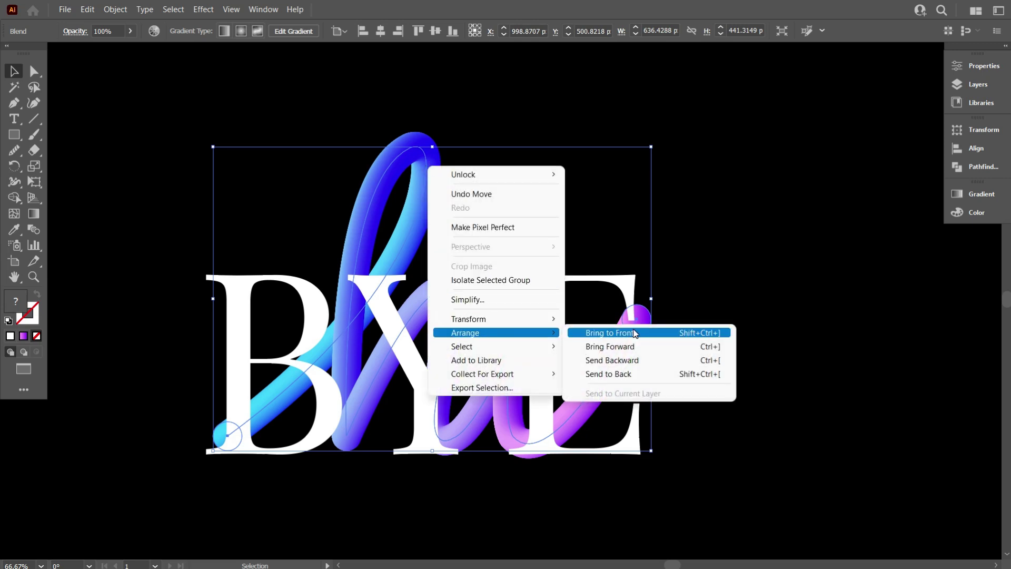
click(610, 332)
click(697, 240)
scroll(698, 240, down, 1)
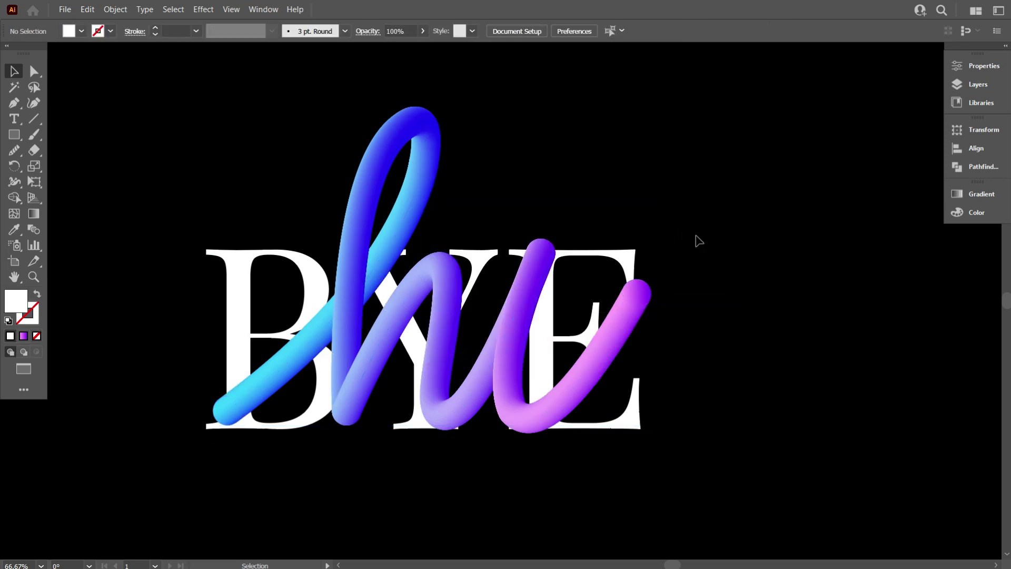
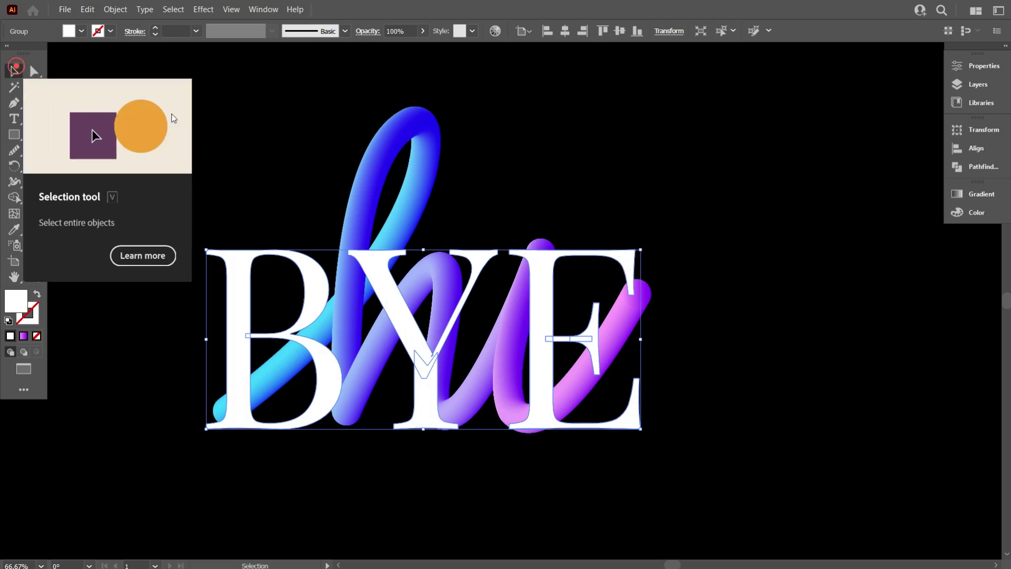
click(250, 133)
scroll(446, 239, down, 1)
drag(540, 312, 472, 375)
key(ctrl+z)
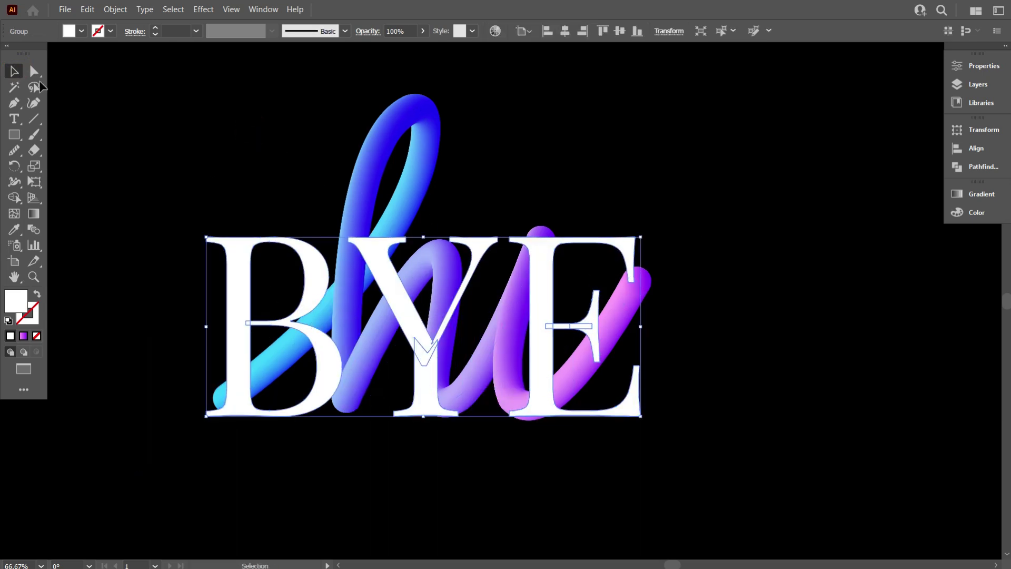
click(114, 90)
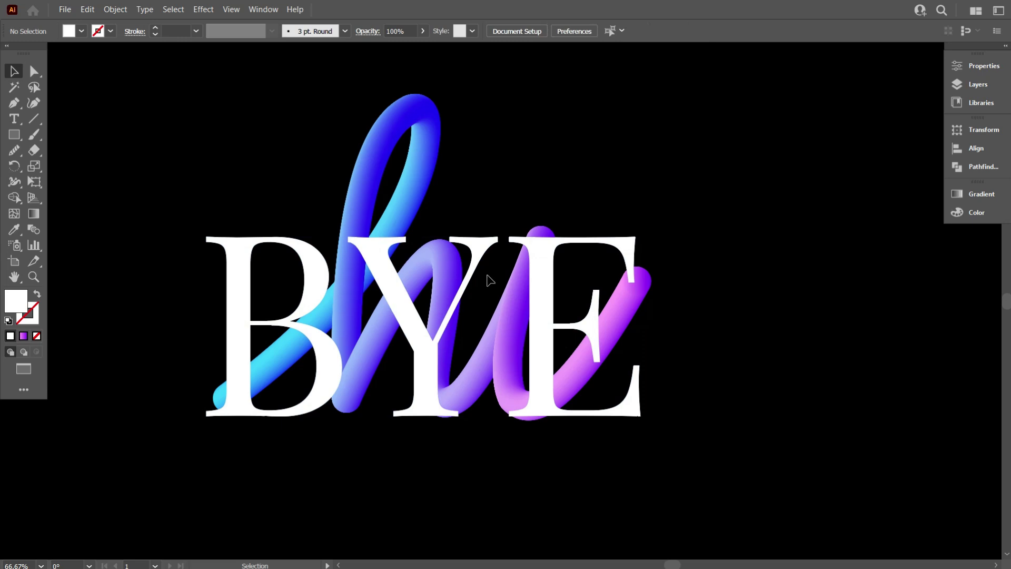
- Select the outlined "BYE" lettering and erase the part of the "Y"'s diagonal arm covering the arch of the "h"
click(301, 148)
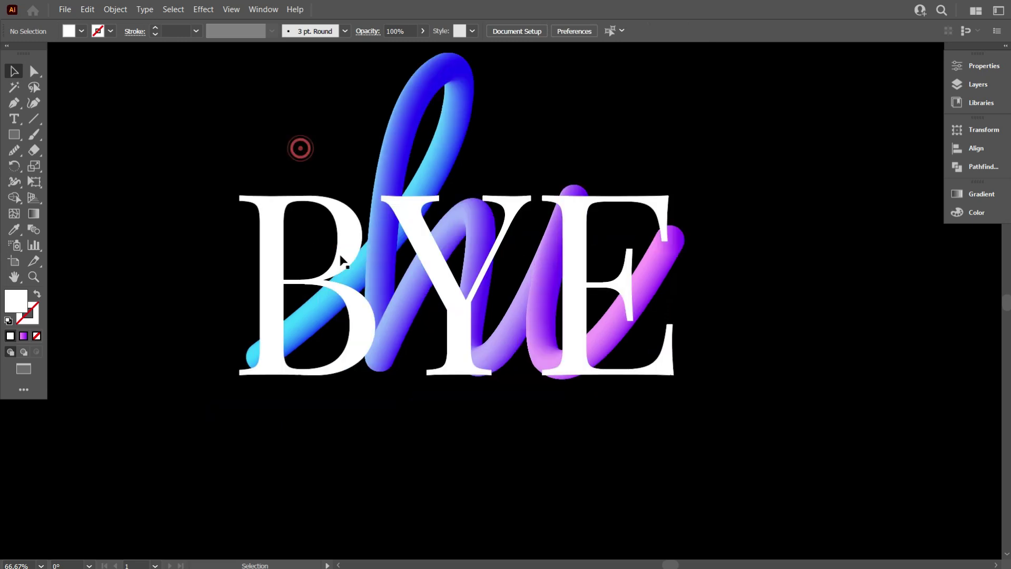
click(337, 249)
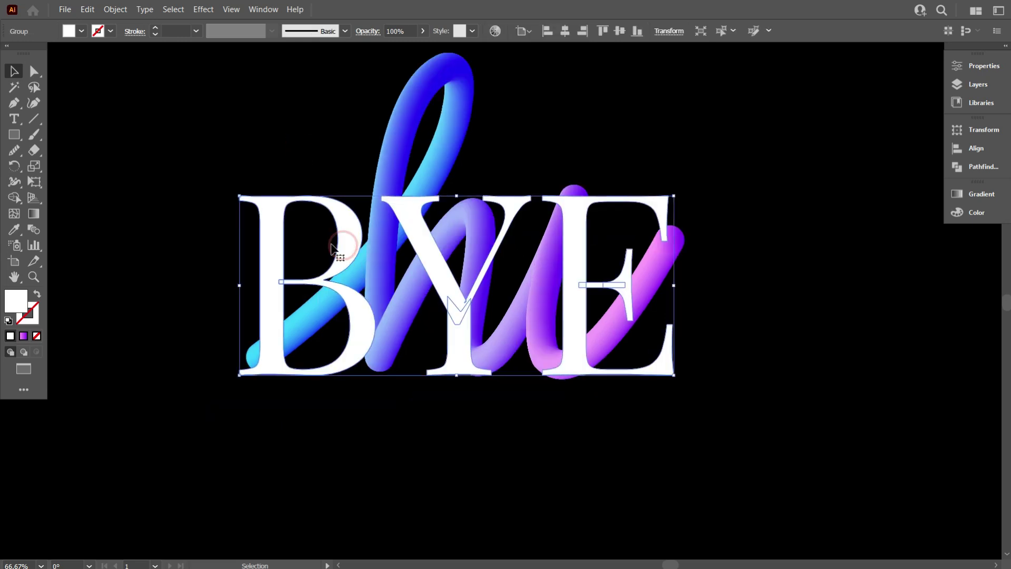
click(35, 150)
drag(444, 231, 405, 241)
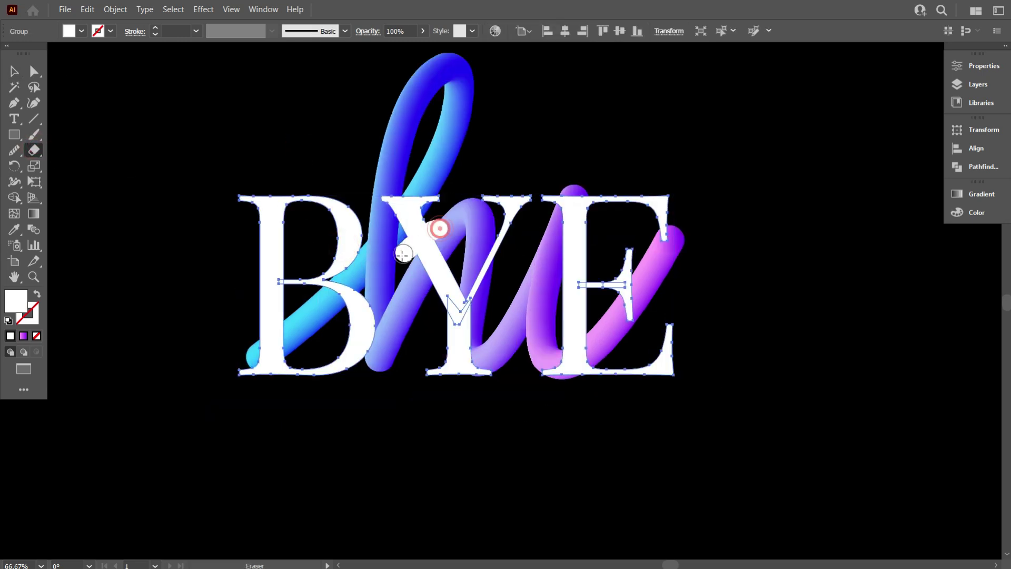
scroll(409, 264, up, 2)
drag(468, 208, 424, 259)
scroll(450, 279, up, 1)
scroll(445, 256, down, 1)
- Erase the parts of the "Y"'s thin arm, stem and foot that cover the second downstroke of the "h"
mouse_move(524, 231)
mouse_down()
mouse_move(553, 280)
mouse_move(542, 275)
mouse_move(502, 320)
mouse_move(514, 371)
mouse_move(487, 383)
mouse_move(495, 448)
mouse_up()
drag(501, 355, 517, 441)
drag(494, 398, 492, 466)
drag(475, 410, 461, 466)
drag(513, 397, 539, 463)
drag(532, 426, 555, 461)
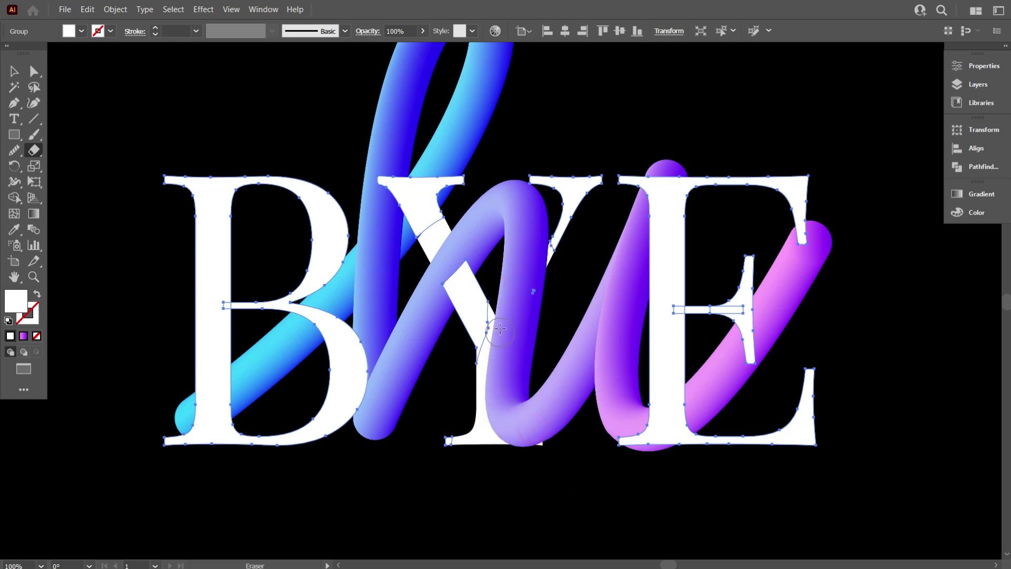
- Erase the lower part of the "E"'s stem and base where they cover the pink curve of the "i"
scroll(708, 342, down, 1)
drag(729, 334, 612, 444)
drag(685, 384, 644, 440)
drag(693, 343, 623, 403)
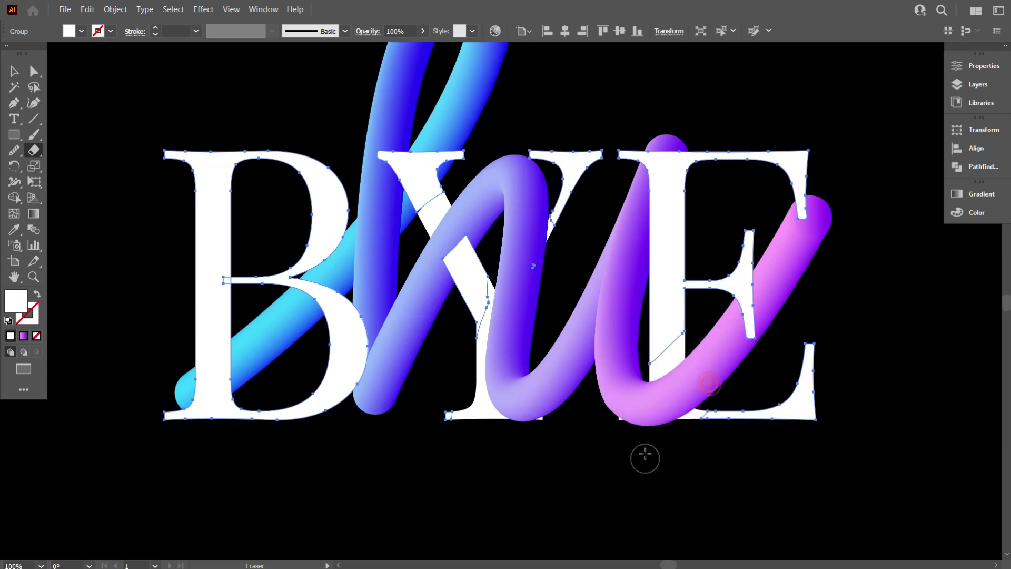
- Erase the parts of the "E"'s middle arm and upper serif that cover the final pink upstroke
scroll(743, 373, up, 2)
mouse_move(763, 338)
mouse_down()
mouse_move(702, 395)
mouse_move(745, 304)
mouse_move(745, 386)
mouse_up()
drag(849, 212, 776, 287)
drag(830, 269, 768, 387)
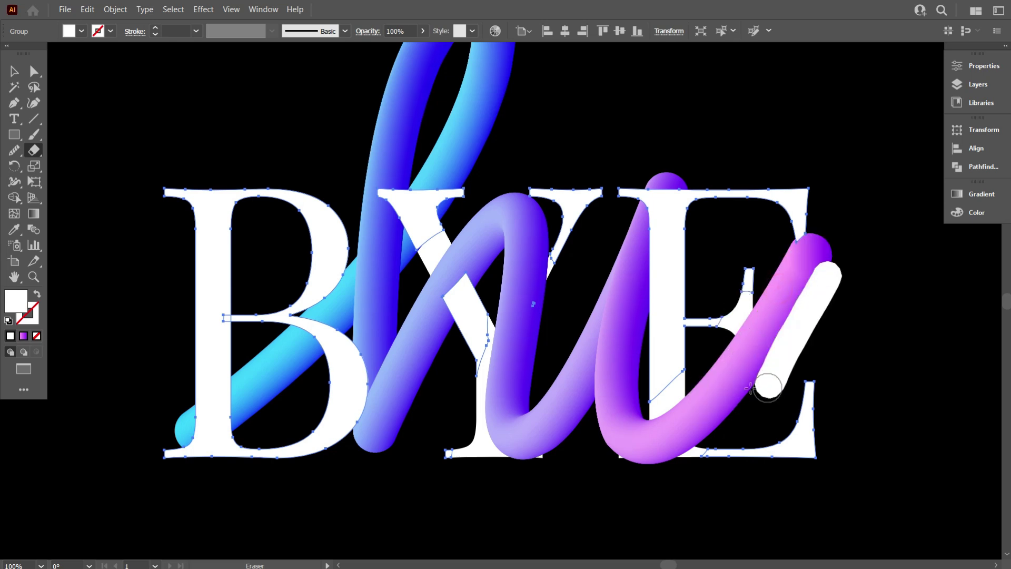
scroll(527, 350, down, 2)
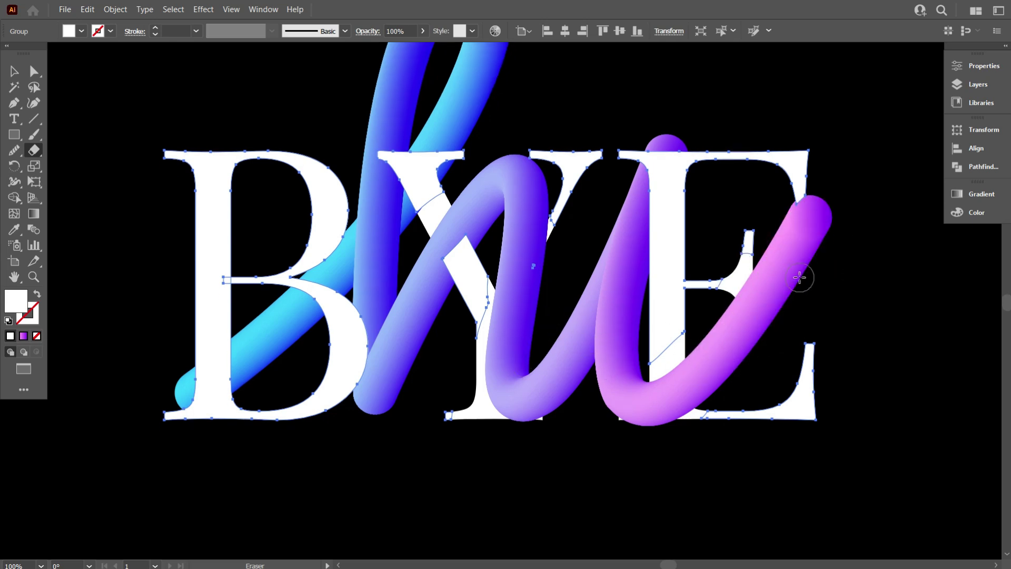
mouse_move(798, 227)
mouse_down()
mouse_move(810, 193)
mouse_move(853, 172)
mouse_up()
- Erase the remaining "Y" edges over the arch and second downstroke of the "h" and deselect the lettering
scroll(529, 268, down, 2)
scroll(478, 264, up, 4)
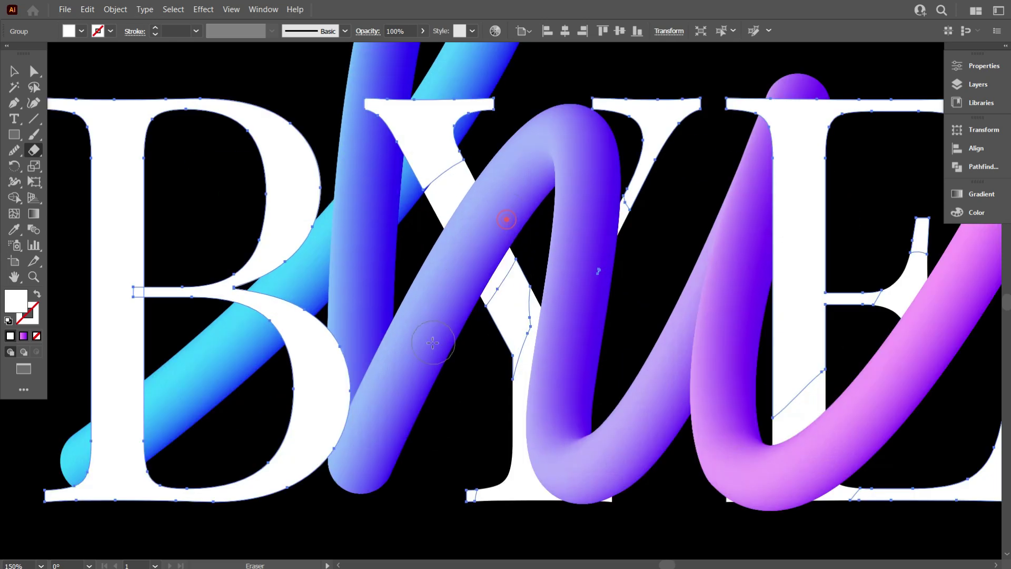
scroll(501, 337, down, 2)
drag(564, 258, 550, 358)
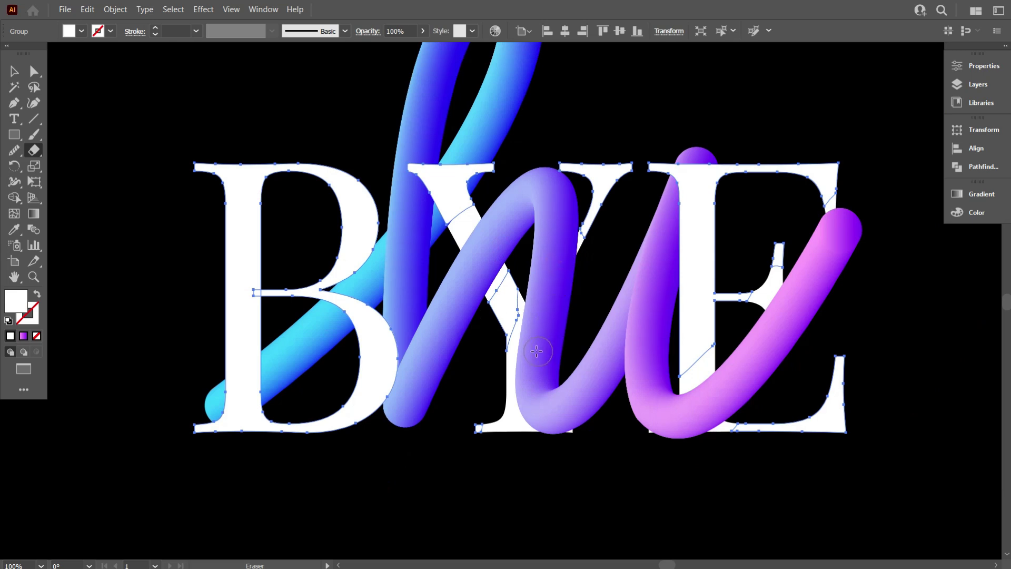
scroll(560, 285, up, 3)
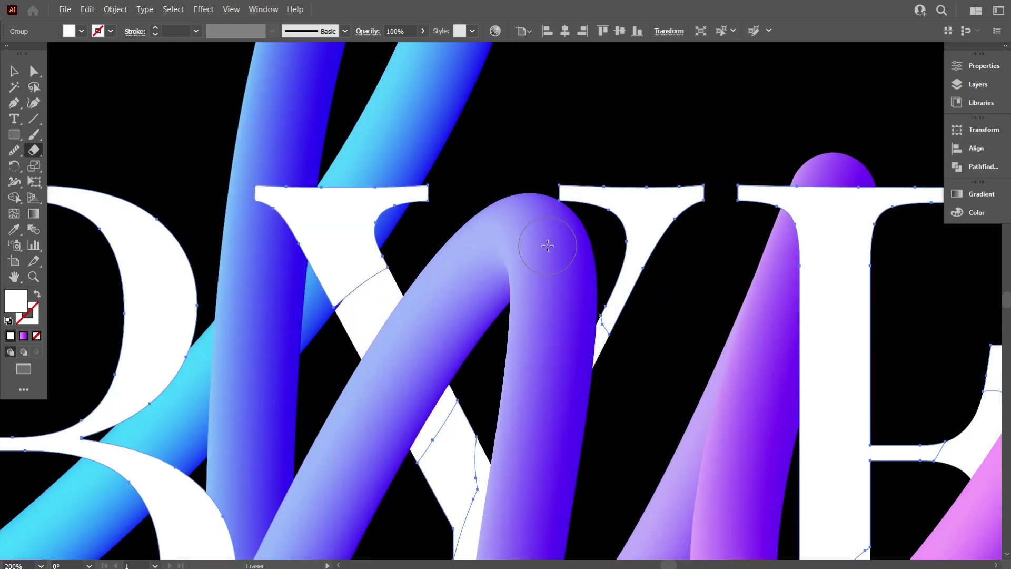
drag(531, 196, 586, 327)
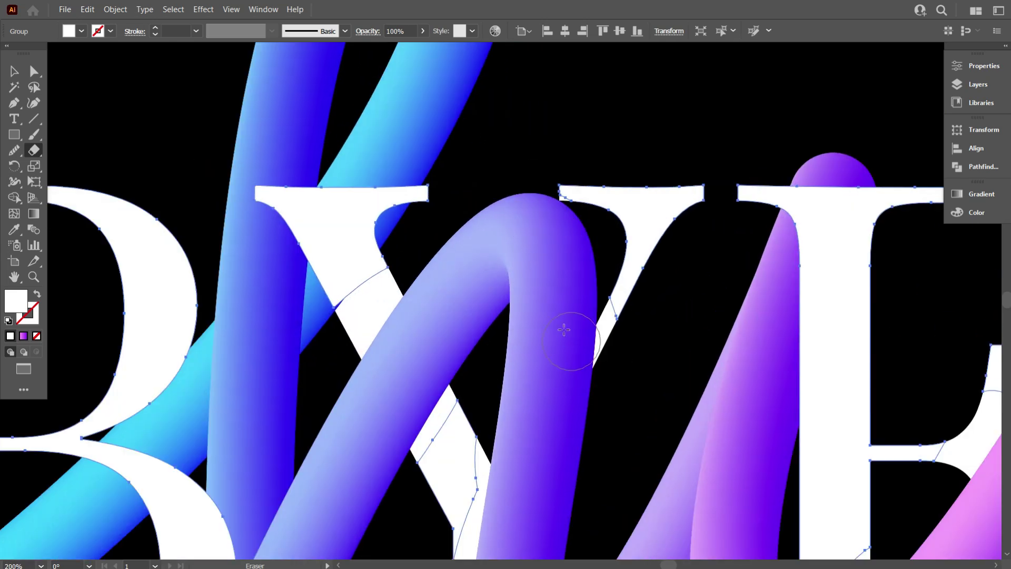
scroll(550, 327, down, 1)
scroll(550, 326, down, 1)
scroll(547, 326, down, 1)
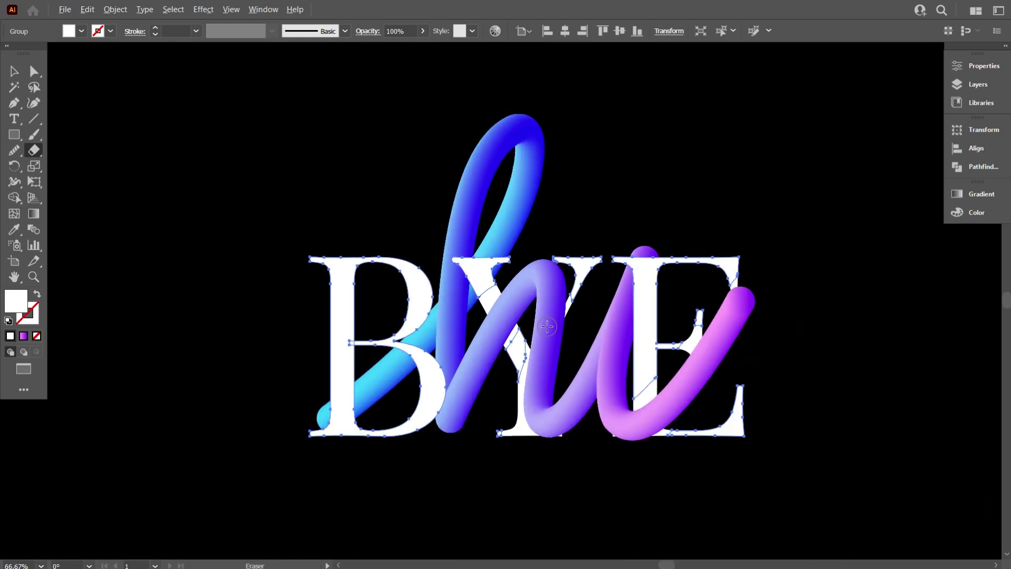
scroll(547, 327, down, 1)
click(16, 72)
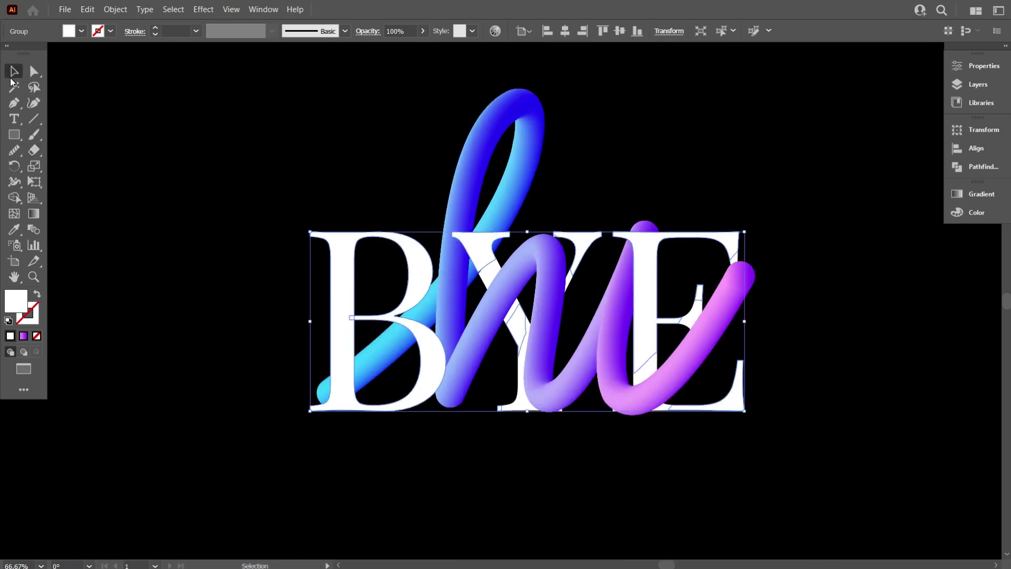
click(136, 201)
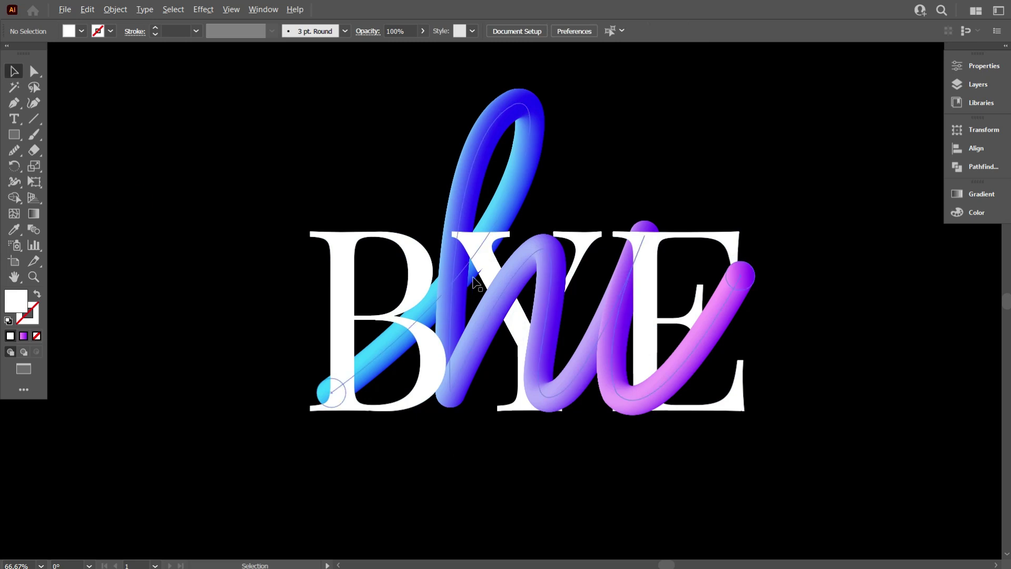
- Try to delete the leftover upper piece of the "Y" over the "h" and undo the deletion
scroll(476, 278, up, 3)
scroll(495, 265, up, 1)
click(494, 259)
key(Delete)
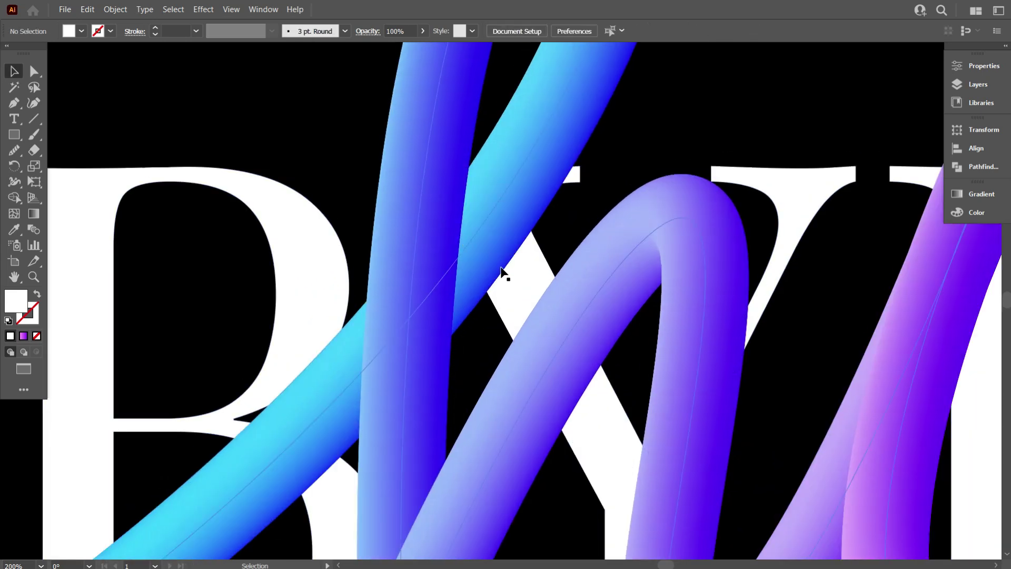
scroll(500, 269, down, 3)
key(ctrl+z)
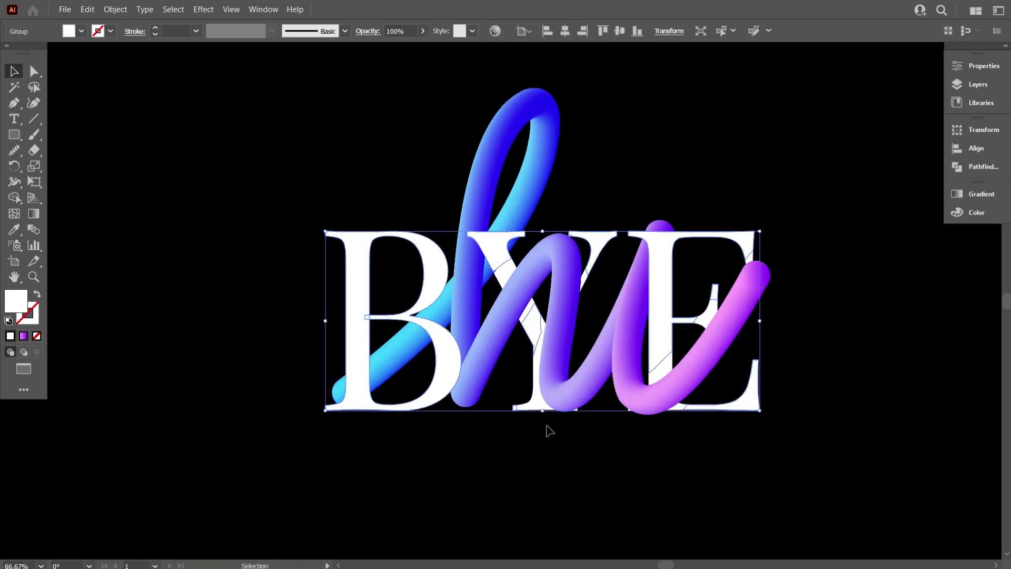
click(559, 436)
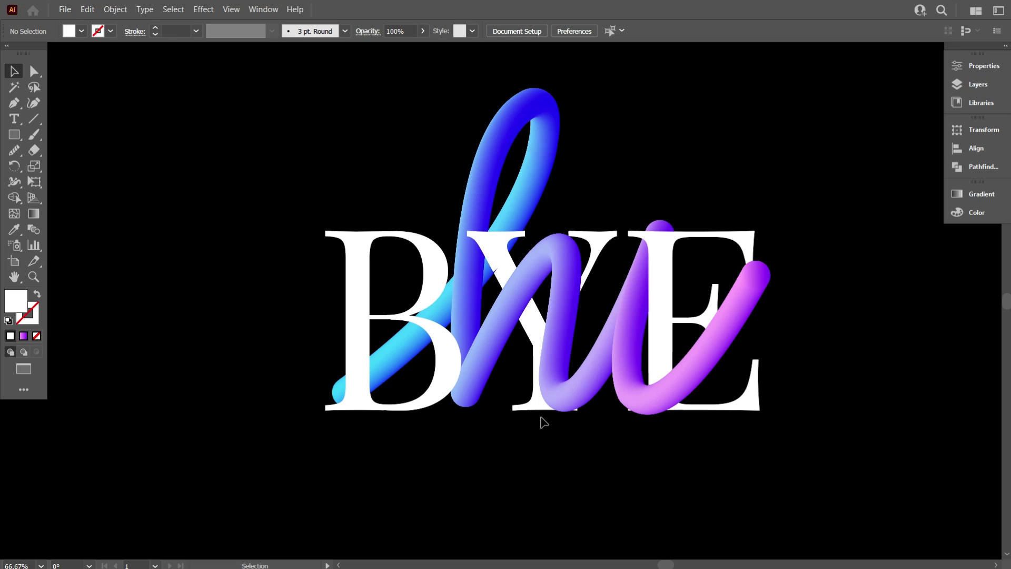
- Apply a Drop Shadow to the "hi" blend: Multiply mode, 38% opacity, 7 px X and Y offsets, 5 px blur
scroll(542, 451, down, 1)
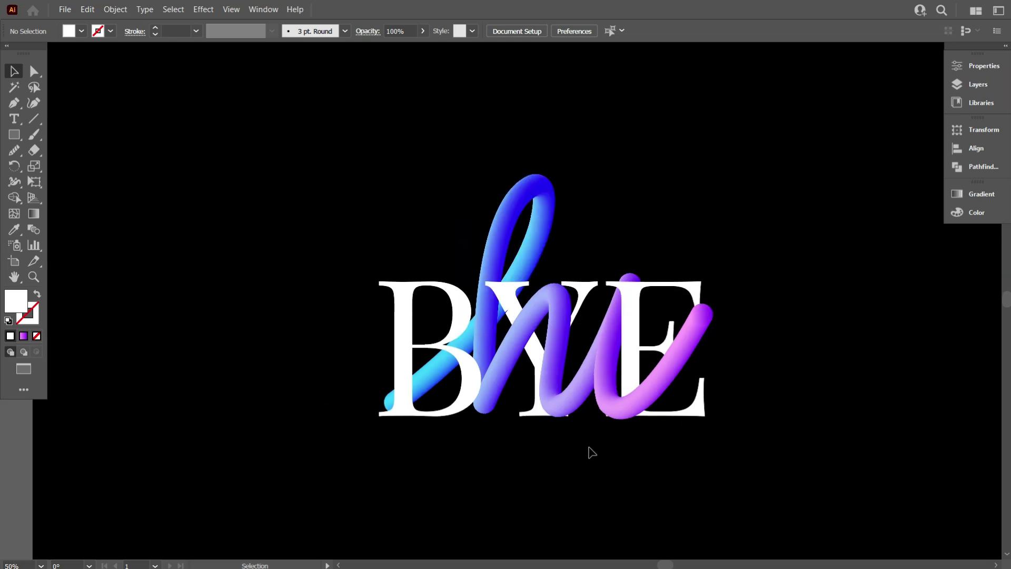
scroll(683, 456, up, 1)
scroll(685, 457, up, 1)
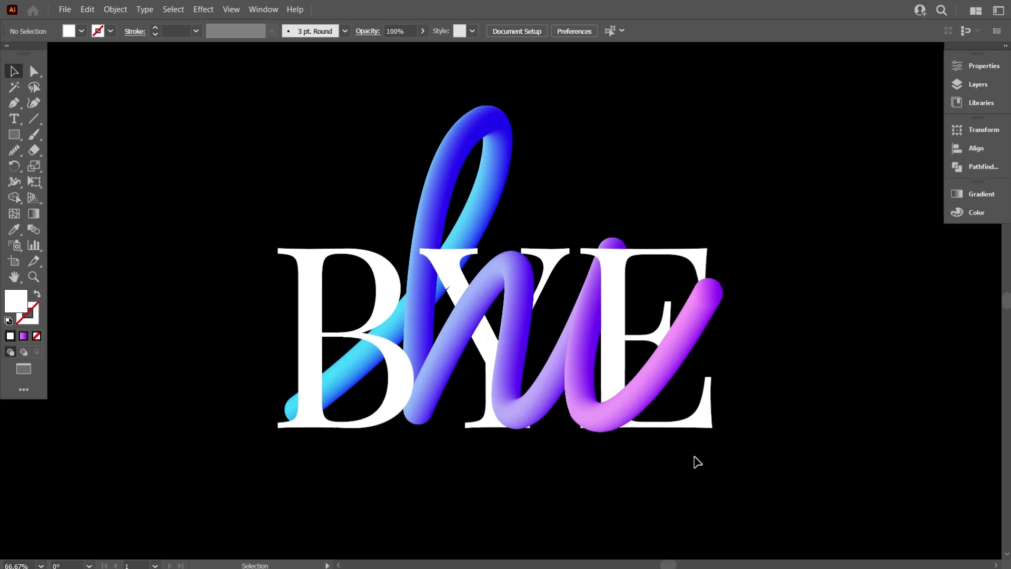
click(634, 392)
scroll(526, 316, up, 1)
click(203, 9)
mouse_move(237, 179)
click(399, 182)
click(842, 171)
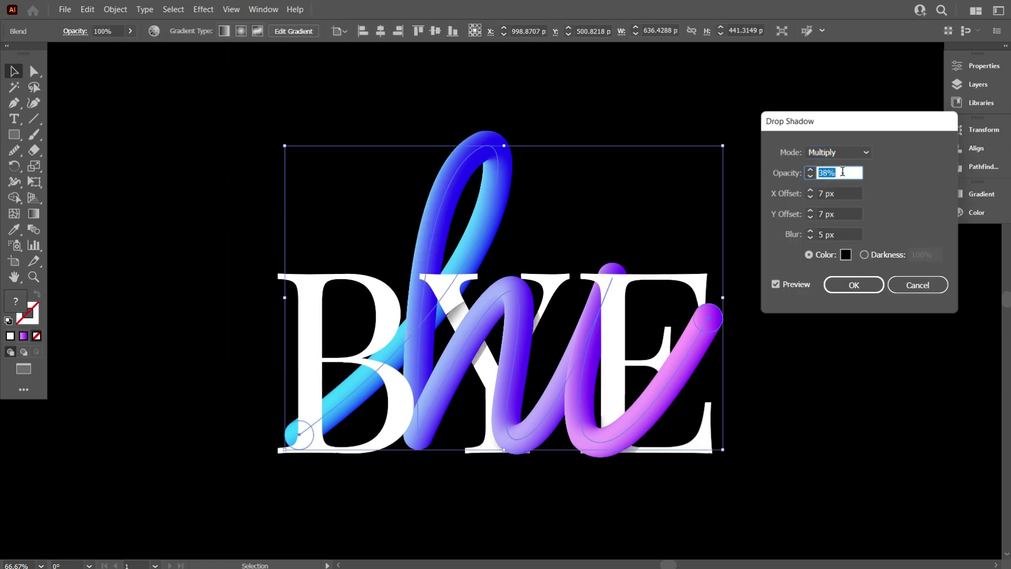
click(854, 284)
- Ungroup the front "BYE" lettering and delete the upper-left piece of the "Y" that covers the "h"
click(454, 292)
scroll(454, 293, down, 1)
right_click(446, 263)
click(484, 390)
click(495, 453)
click(450, 271)
key(Delete)
- Examine the interwoven "hi" and "BYE" lettering with its drop shadow
scroll(435, 291, down, 2)
scroll(453, 338, up, 2)
click(682, 384)
click(578, 415)
scroll(582, 420, up, 1)
click(480, 415)
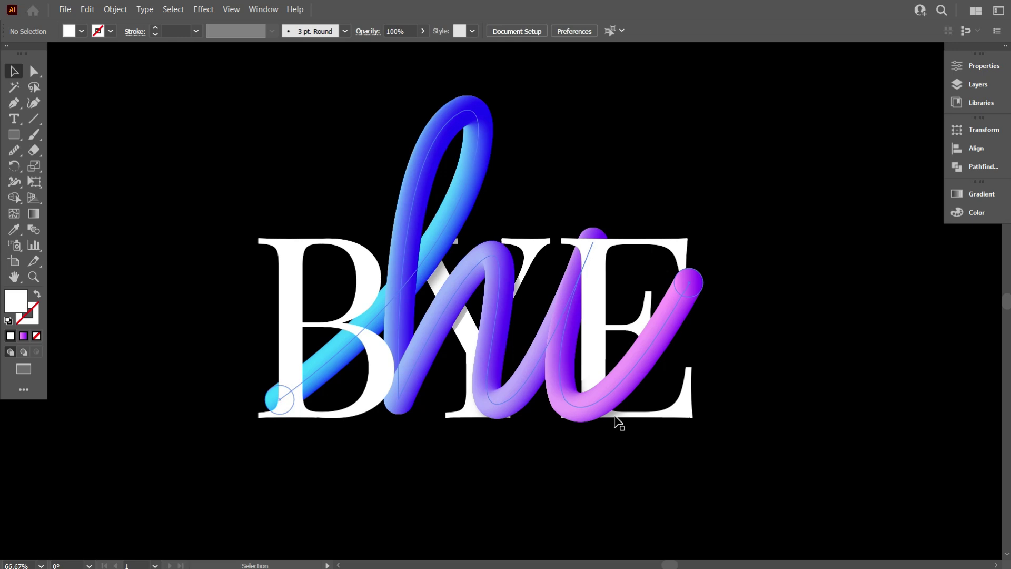
scroll(618, 422, down, 2)
scroll(659, 428, up, 1)
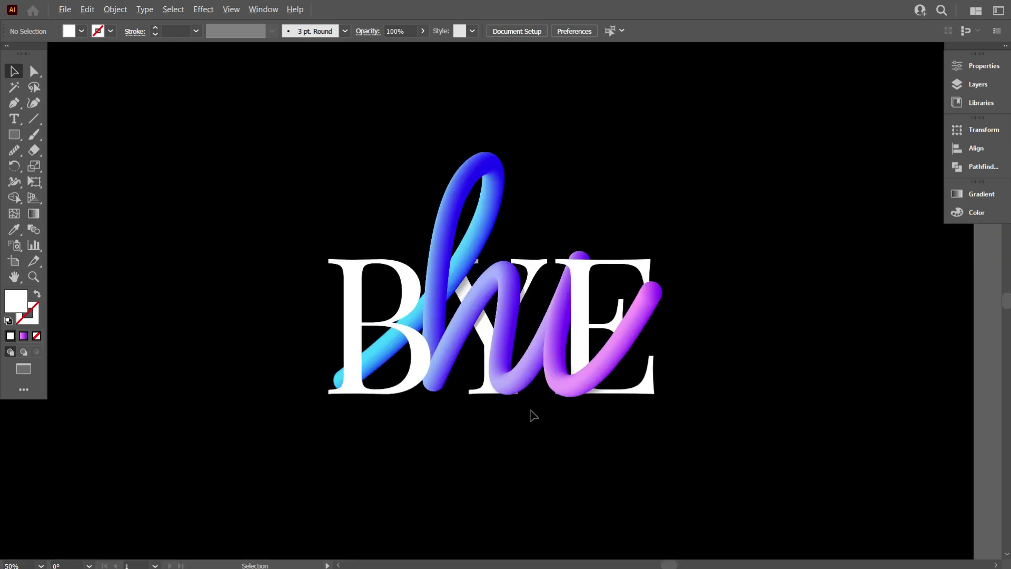
- Undo the earlier edits until only the straight gradient blend bar is left on the white artboard
scroll(530, 410, down, 1)
drag(389, 389, 503, 389)
drag(777, 447, 413, 191)
key(ctrl+z)
key(ctrl+z)
key(ctrl+z)
key(ctrl+z)
key(ctrl+z)
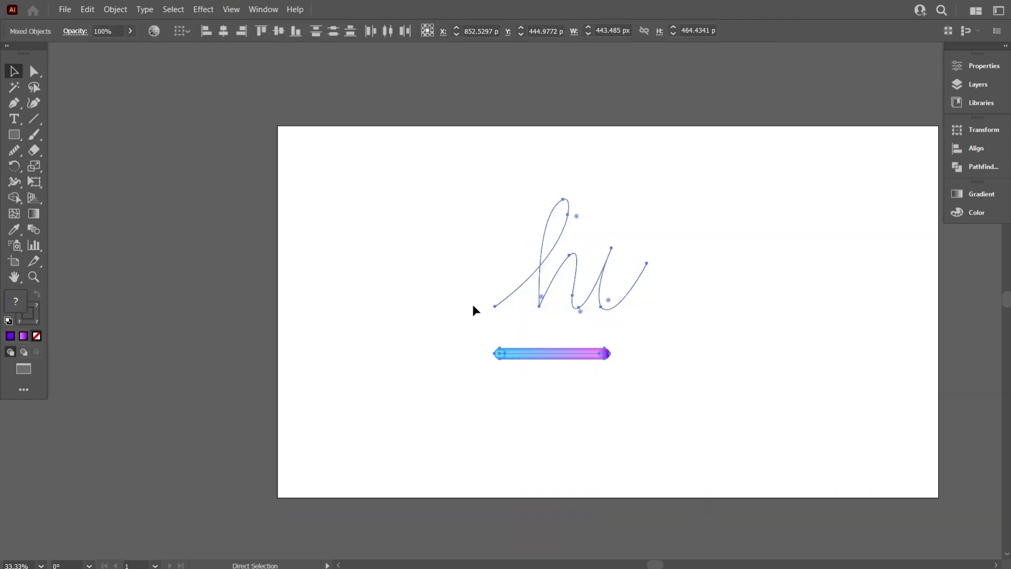
key(ctrl+z)
key(ctrl+z)
scroll(579, 303, up, 1)
scroll(689, 316, up, 2)
mouse_move(640, 360)
mouse_down()
mouse_move(559, 300)
mouse_move(552, 352)
mouse_up()
- Try a solid purple fill on the gradient blend bar, undo it and deselect the bar
click(369, 429)
click(39, 137)
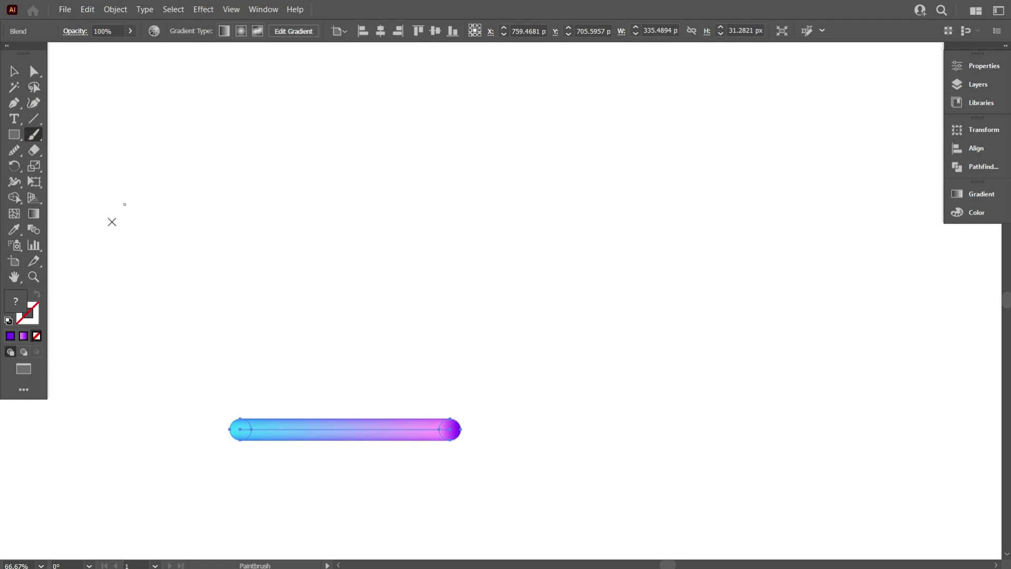
click(11, 336)
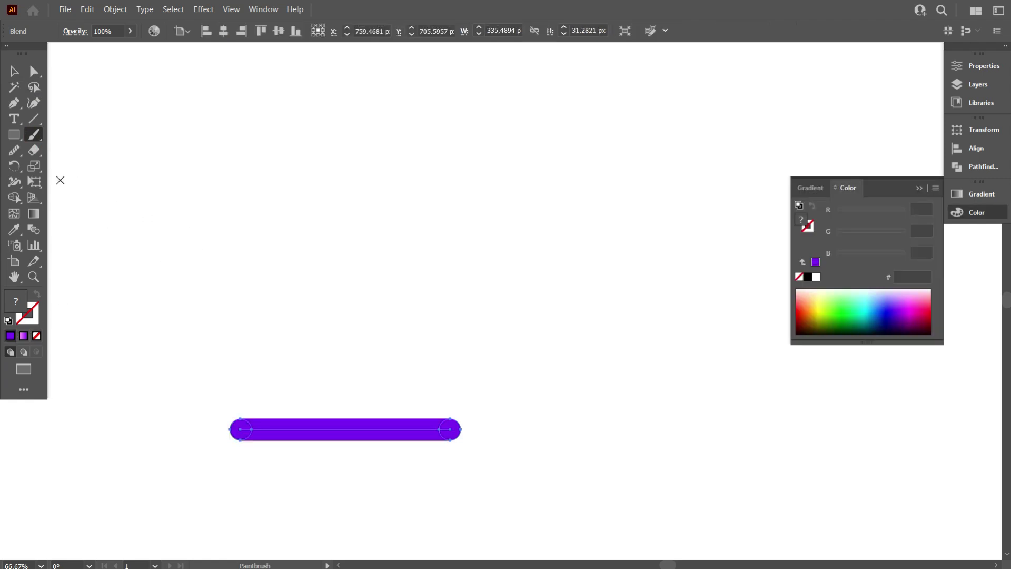
click(13, 71)
key(ctrl+z)
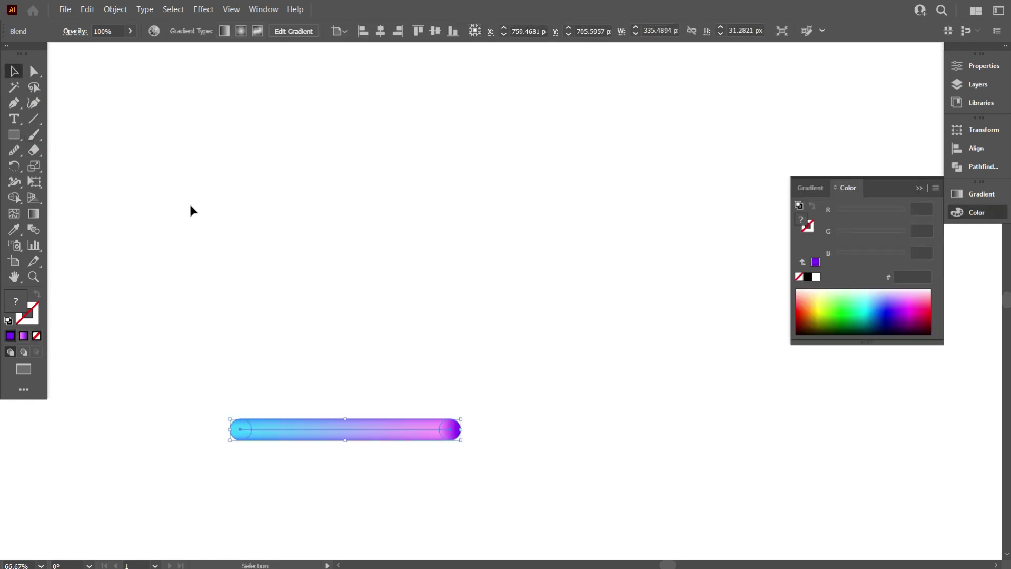
click(192, 211)
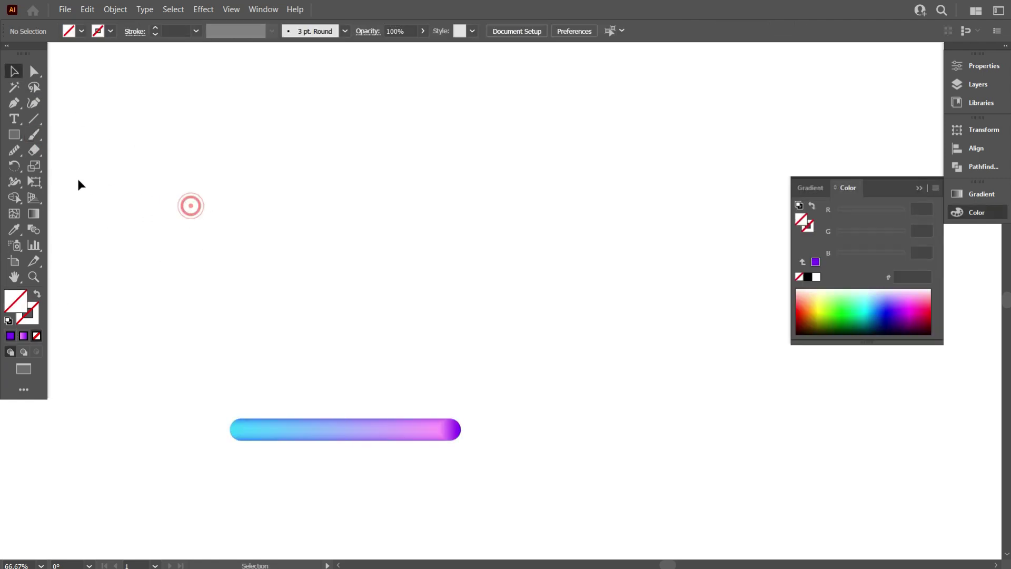
- Set the fill to black and paint a freehand zigzag line above the blend bar with the Paintbrush
click(80, 34)
click(33, 52)
click(163, 172)
click(34, 134)
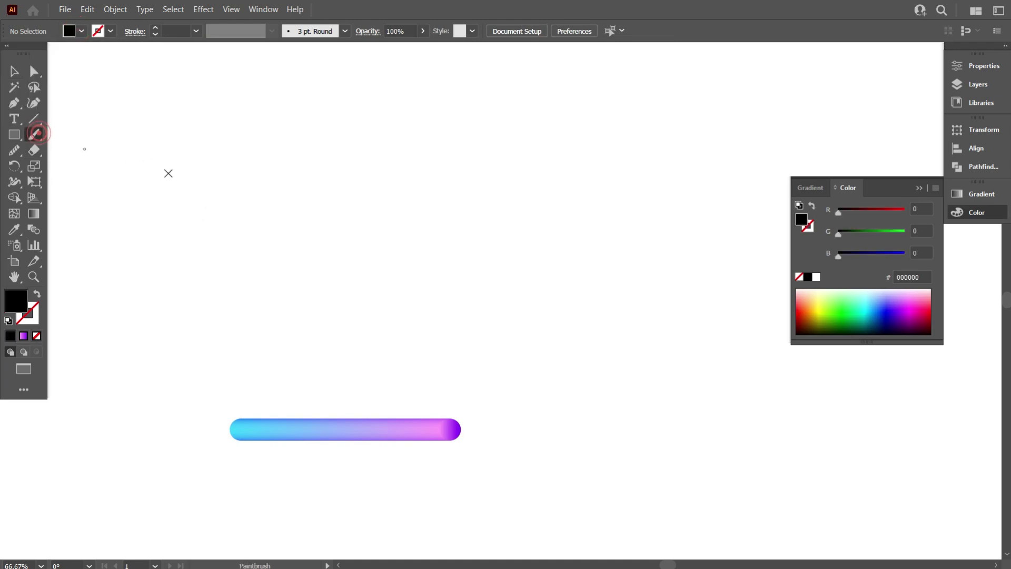
mouse_move(194, 288)
mouse_down()
mouse_move(244, 162)
mouse_move(295, 287)
mouse_move(397, 264)
mouse_move(684, 154)
mouse_move(731, 296)
mouse_up()
- Select the zigzag line and the blend bar, apply Blend Replace Spine and deselect the result
click(15, 72)
drag(159, 108, 479, 471)
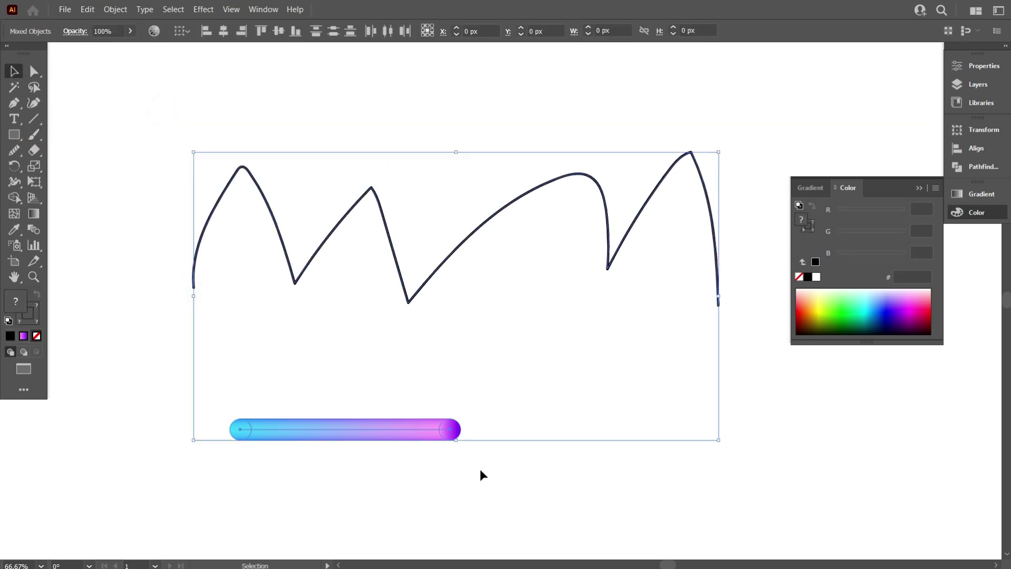
click(116, 9)
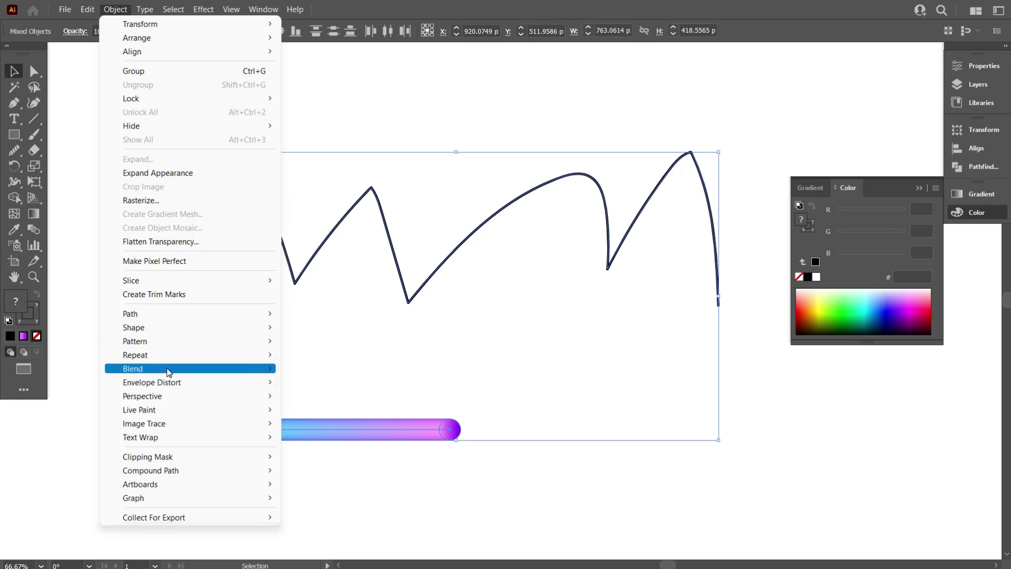
mouse_move(168, 371)
click(355, 438)
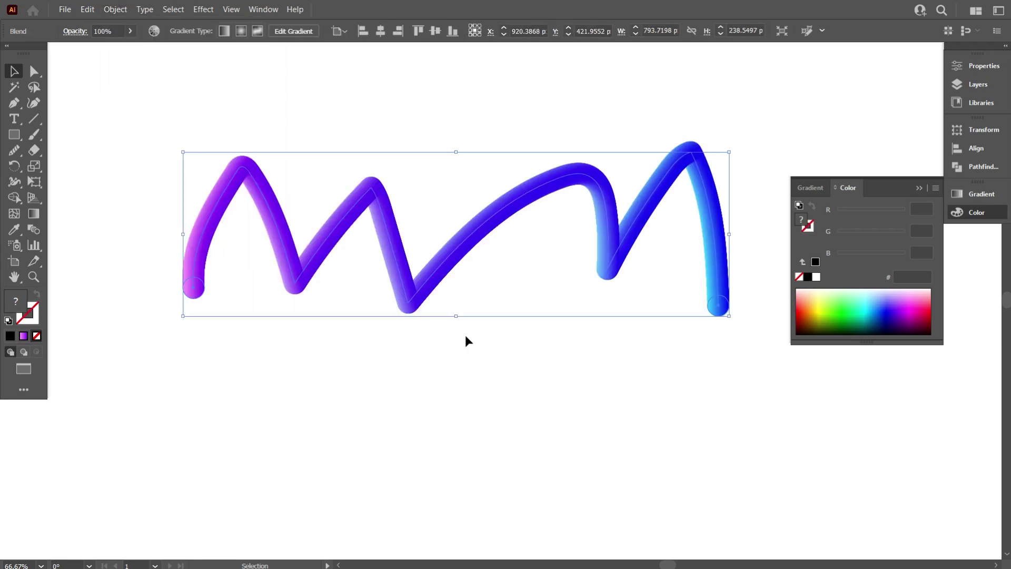
click(481, 376)
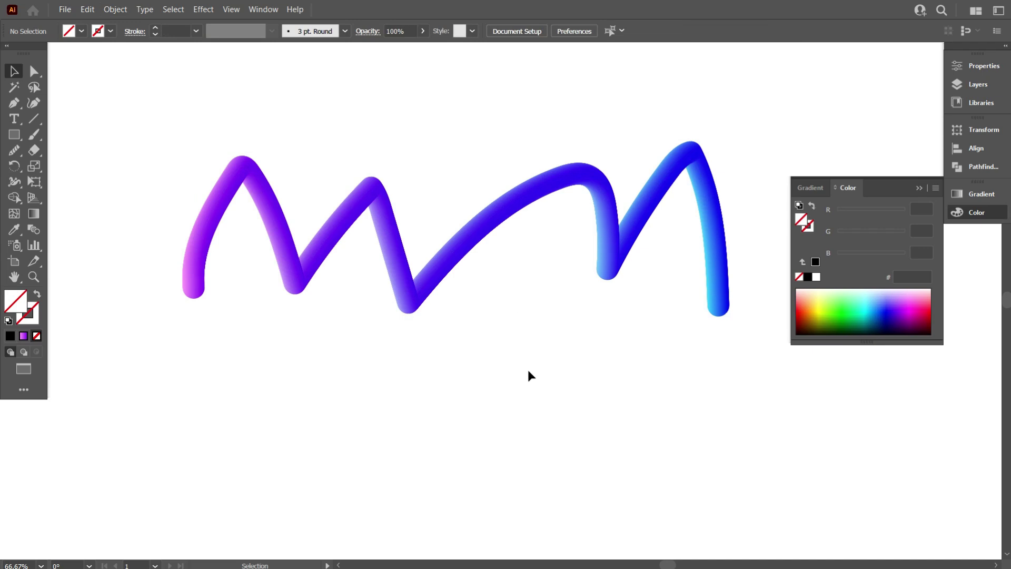
- Undo the spine replacement and delete the zigzag line, keeping only the straight blend bar
key(ctrl+z)
click(553, 318)
drag(587, 316, 416, 242)
key(Delete)
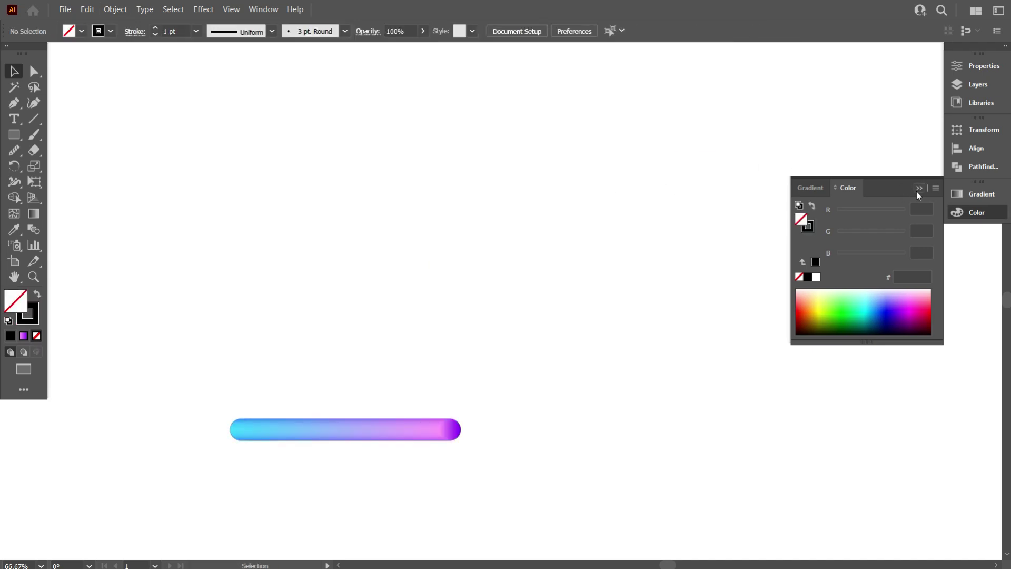
click(587, 151)
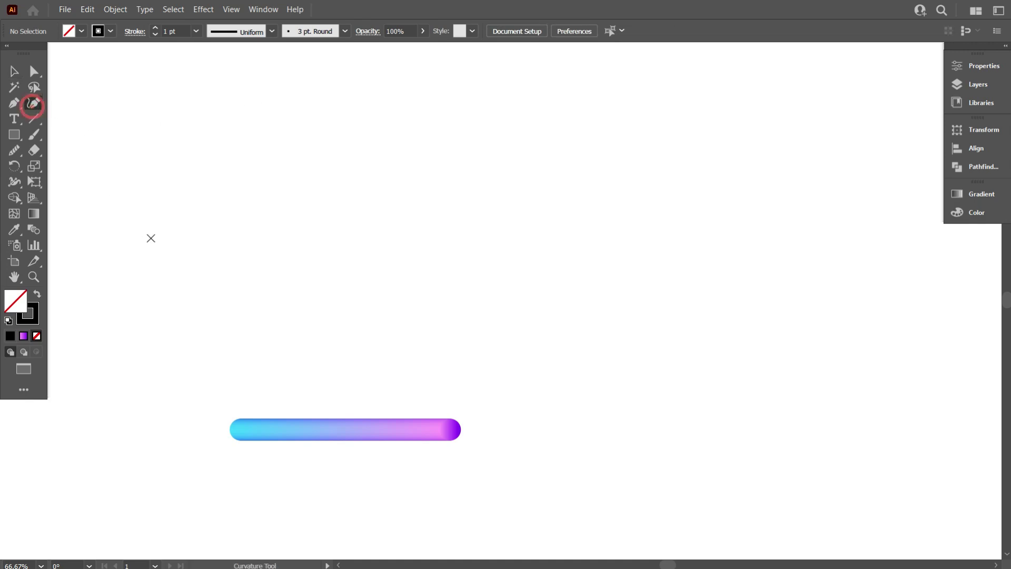
- Draw an open wavy path of eleven points, about 936 px wide and 278 px high, above the blend bar with the Curvature Tool
click(151, 238)
click(267, 121)
click(297, 248)
click(402, 234)
click(469, 144)
click(560, 221)
click(533, 302)
click(669, 250)
click(691, 143)
click(759, 158)
click(793, 261)
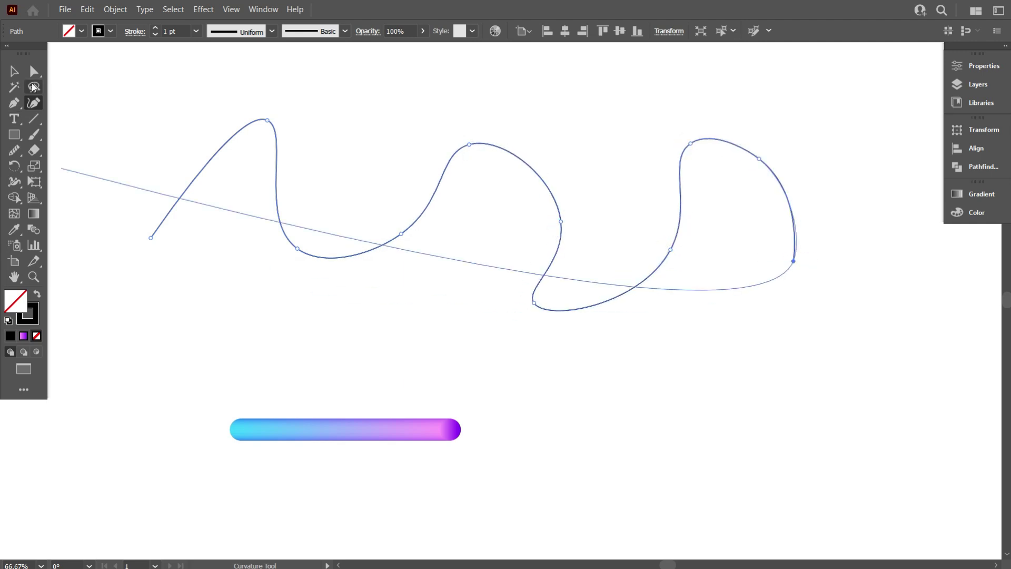
- Select the wavy path and the gradient blend bar, apply Blend Replace Spine and deselect the result
click(11, 73)
mouse_move(152, 114)
mouse_down()
mouse_move(395, 456)
mouse_move(425, 457)
mouse_up()
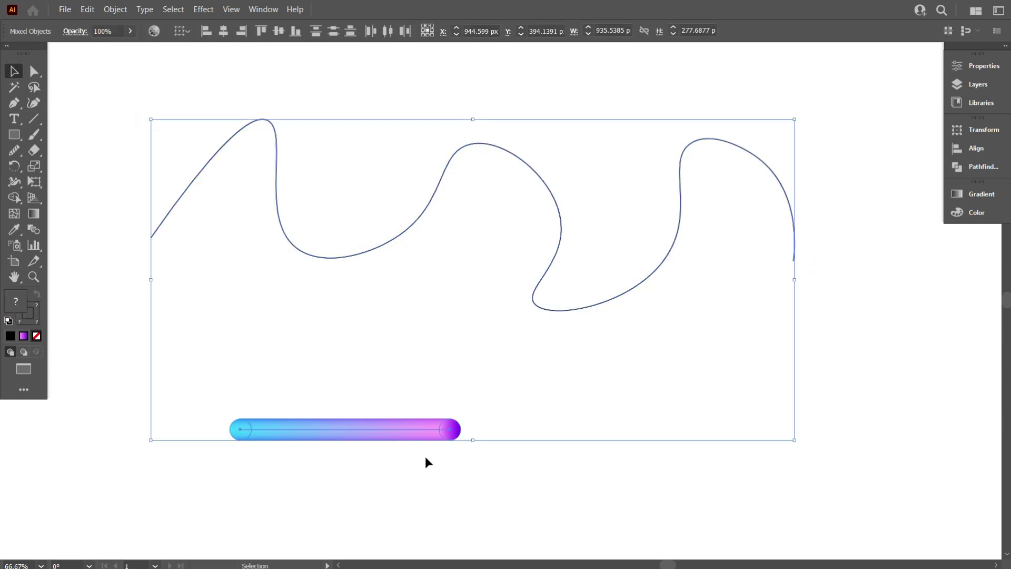
click(115, 9)
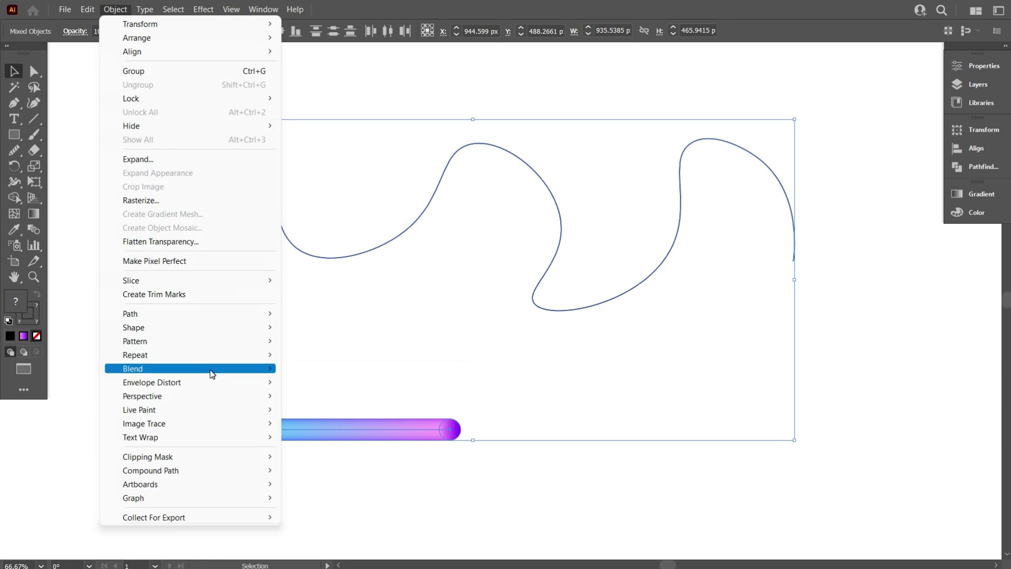
mouse_move(272, 368)
click(368, 440)
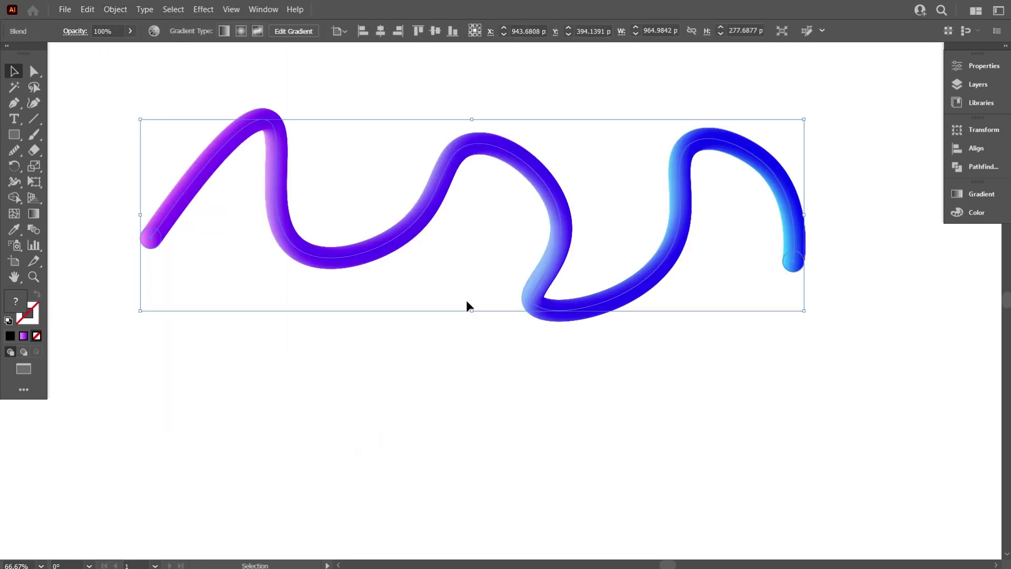
click(456, 370)
- Move the wavy gradient blend lower on the artboard and deselect it
scroll(479, 371, up, 4)
scroll(539, 368, down, 1)
scroll(498, 362, up, 1)
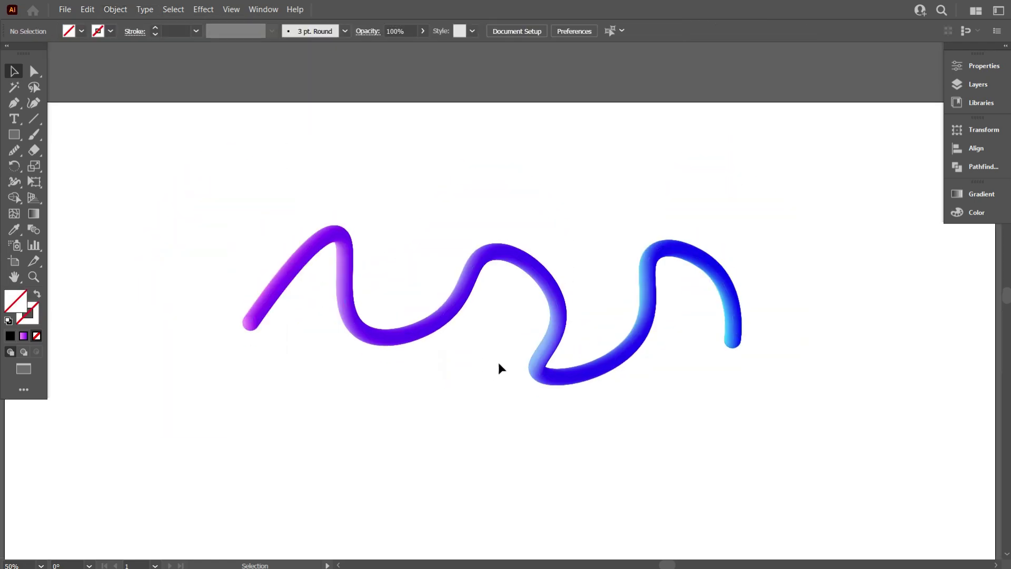
scroll(500, 362, down, 2)
drag(537, 348, 524, 406)
scroll(525, 401, down, 6)
scroll(528, 399, up, 3)
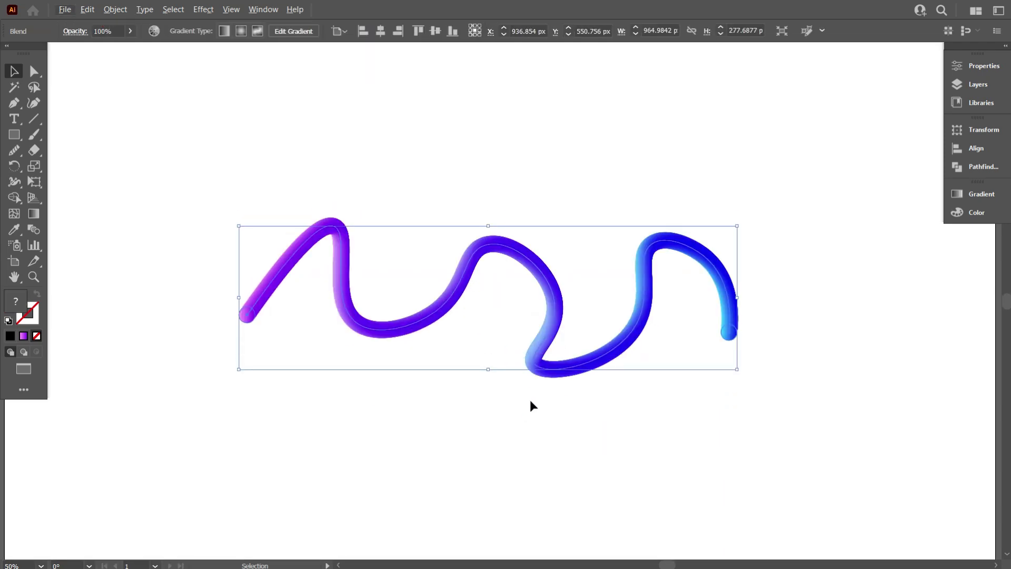
scroll(505, 412, down, 3)
click(495, 421)
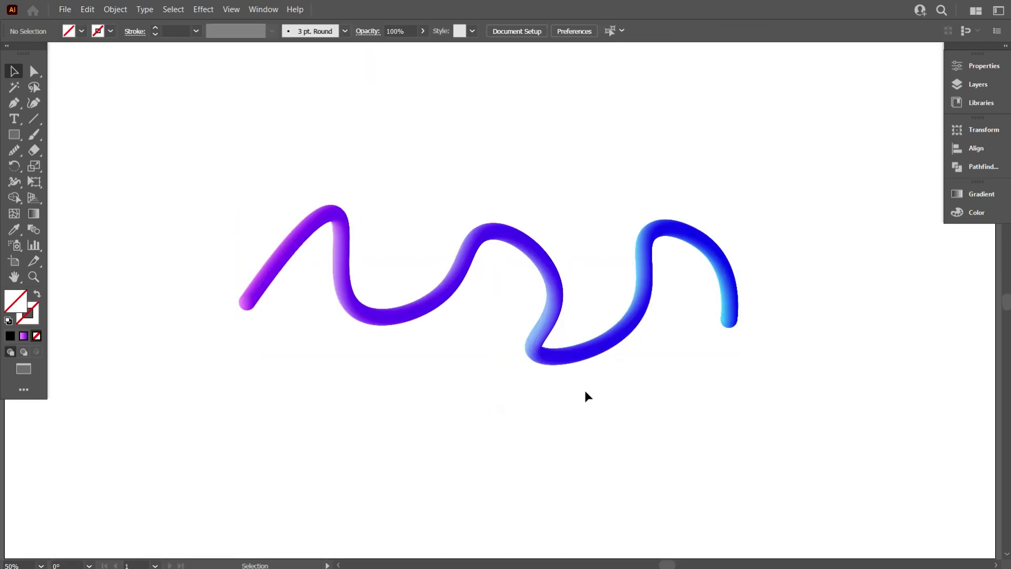